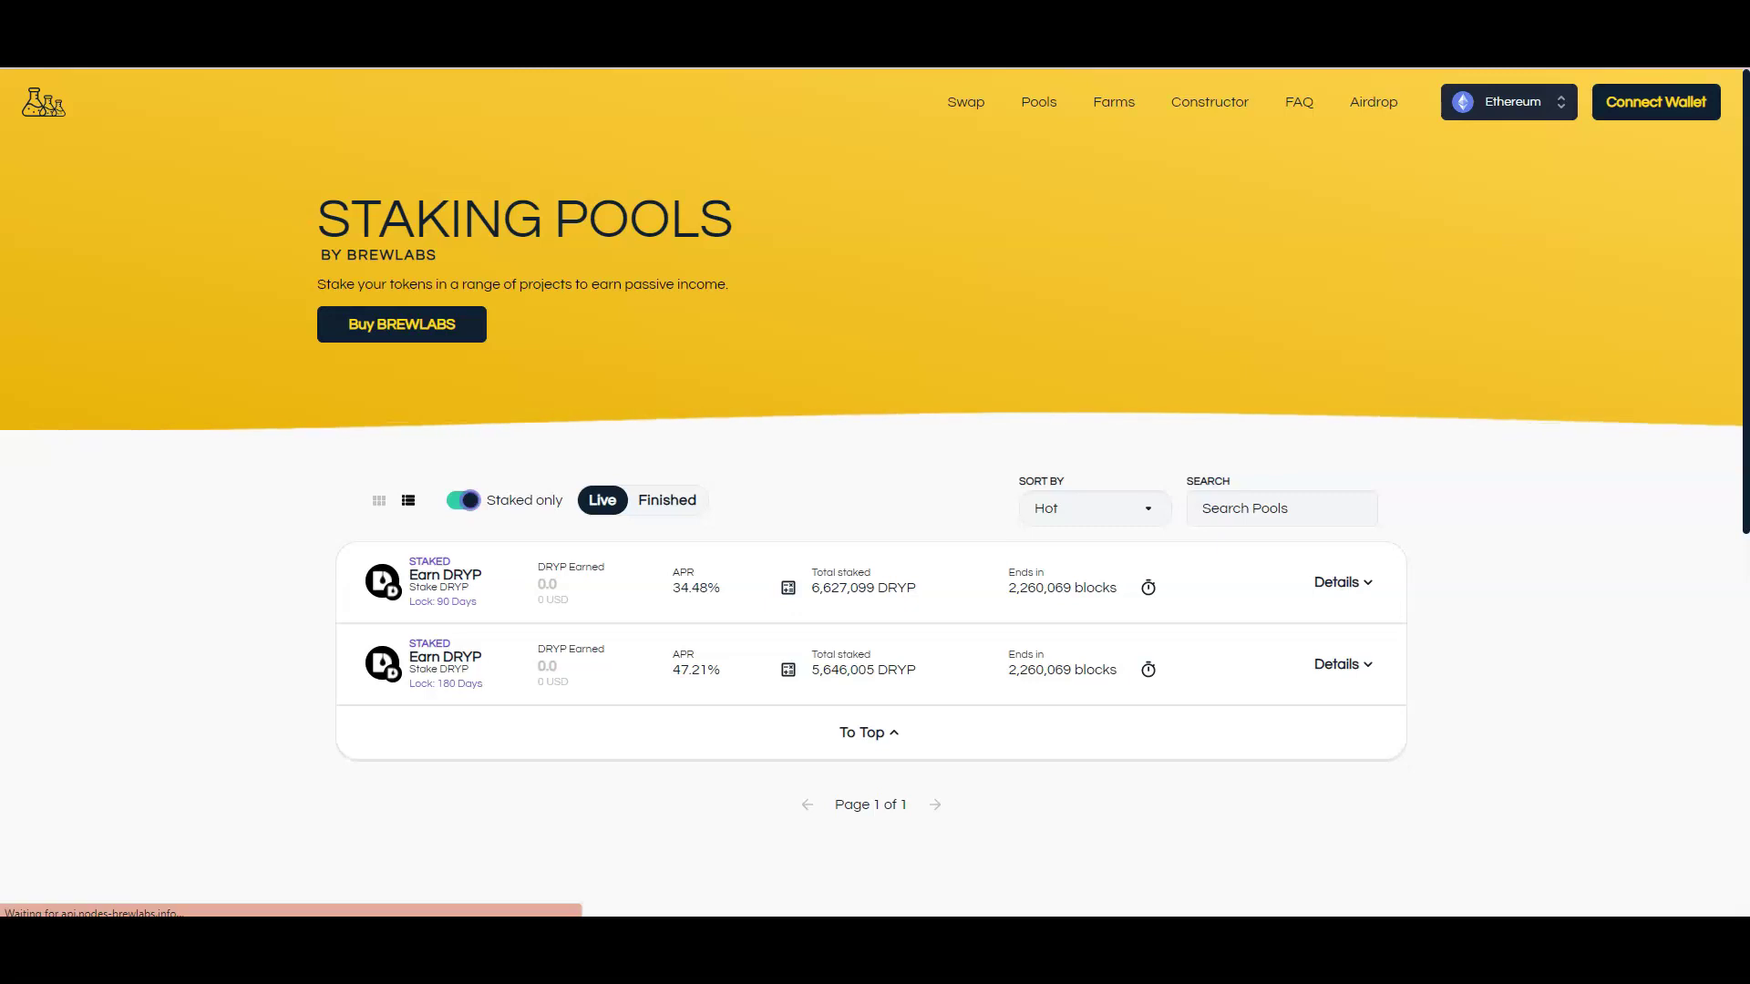
# Step: Show all live pools, not just staked ones, and page forward to page 3 of 3
pyautogui.click(463, 501)
pyautogui.scroll(-3, 876, 546)
pyautogui.scroll(-2, 875, 547)
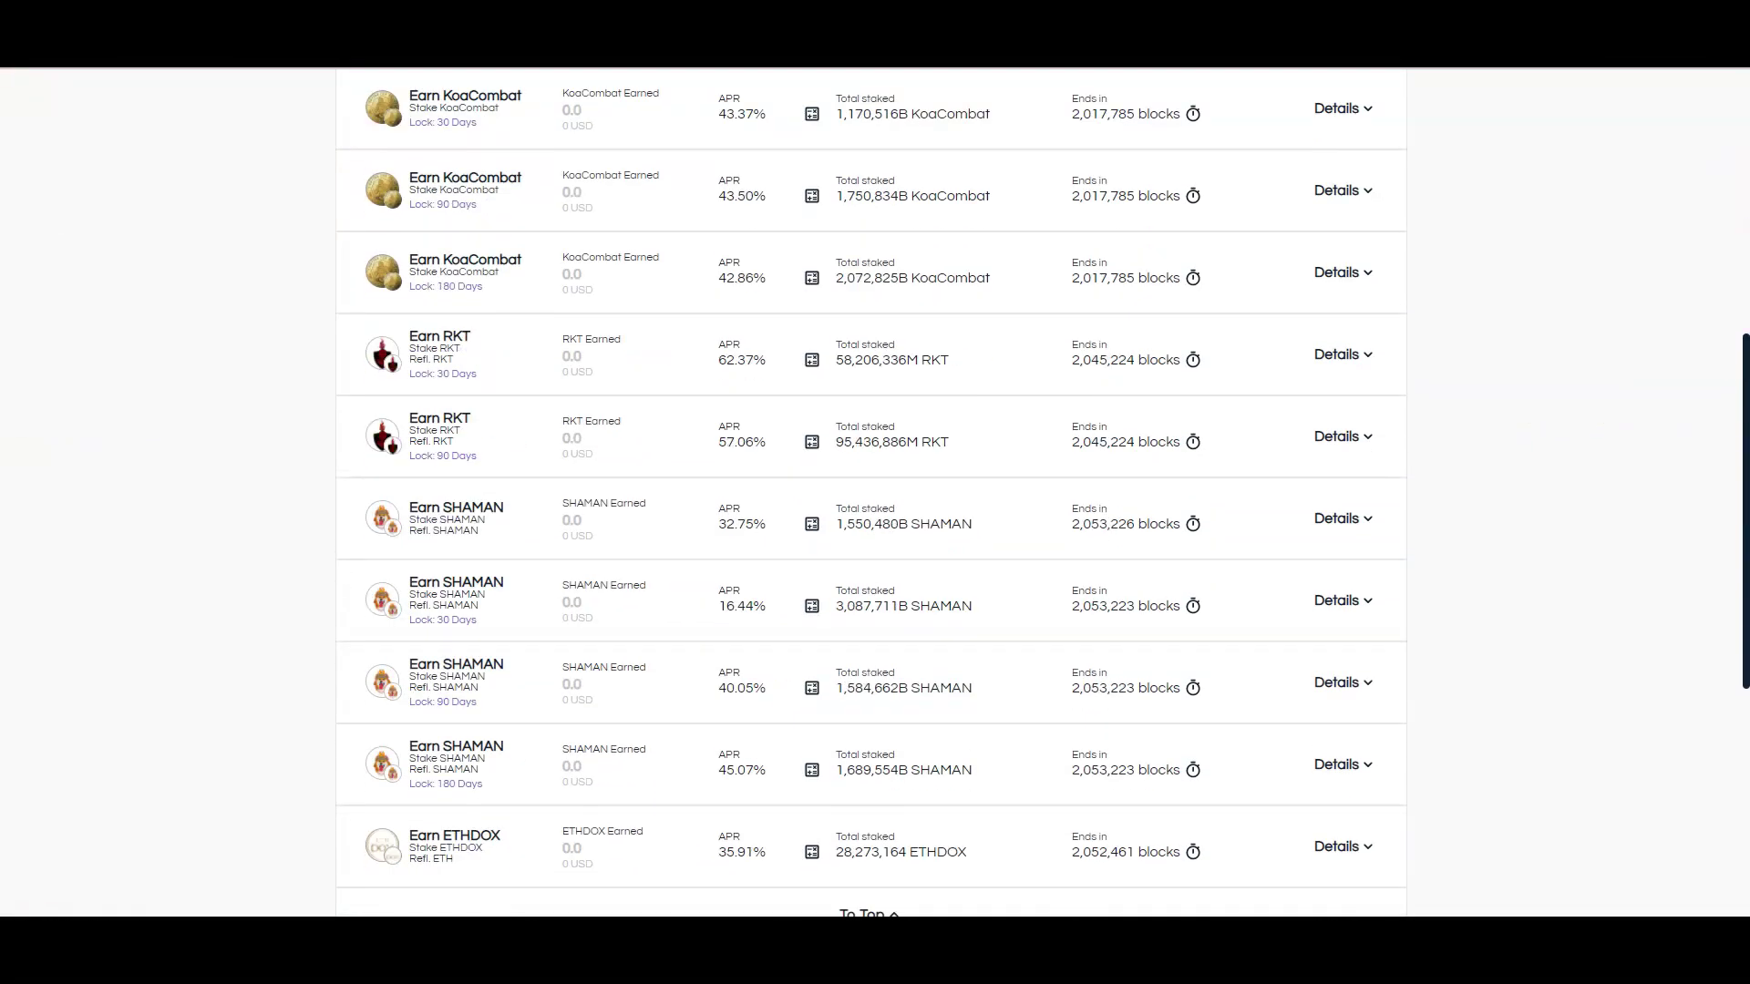
pyautogui.scroll(3, 875, 492)
pyautogui.scroll(-3, 875, 492)
pyautogui.scroll(-2, 875, 493)
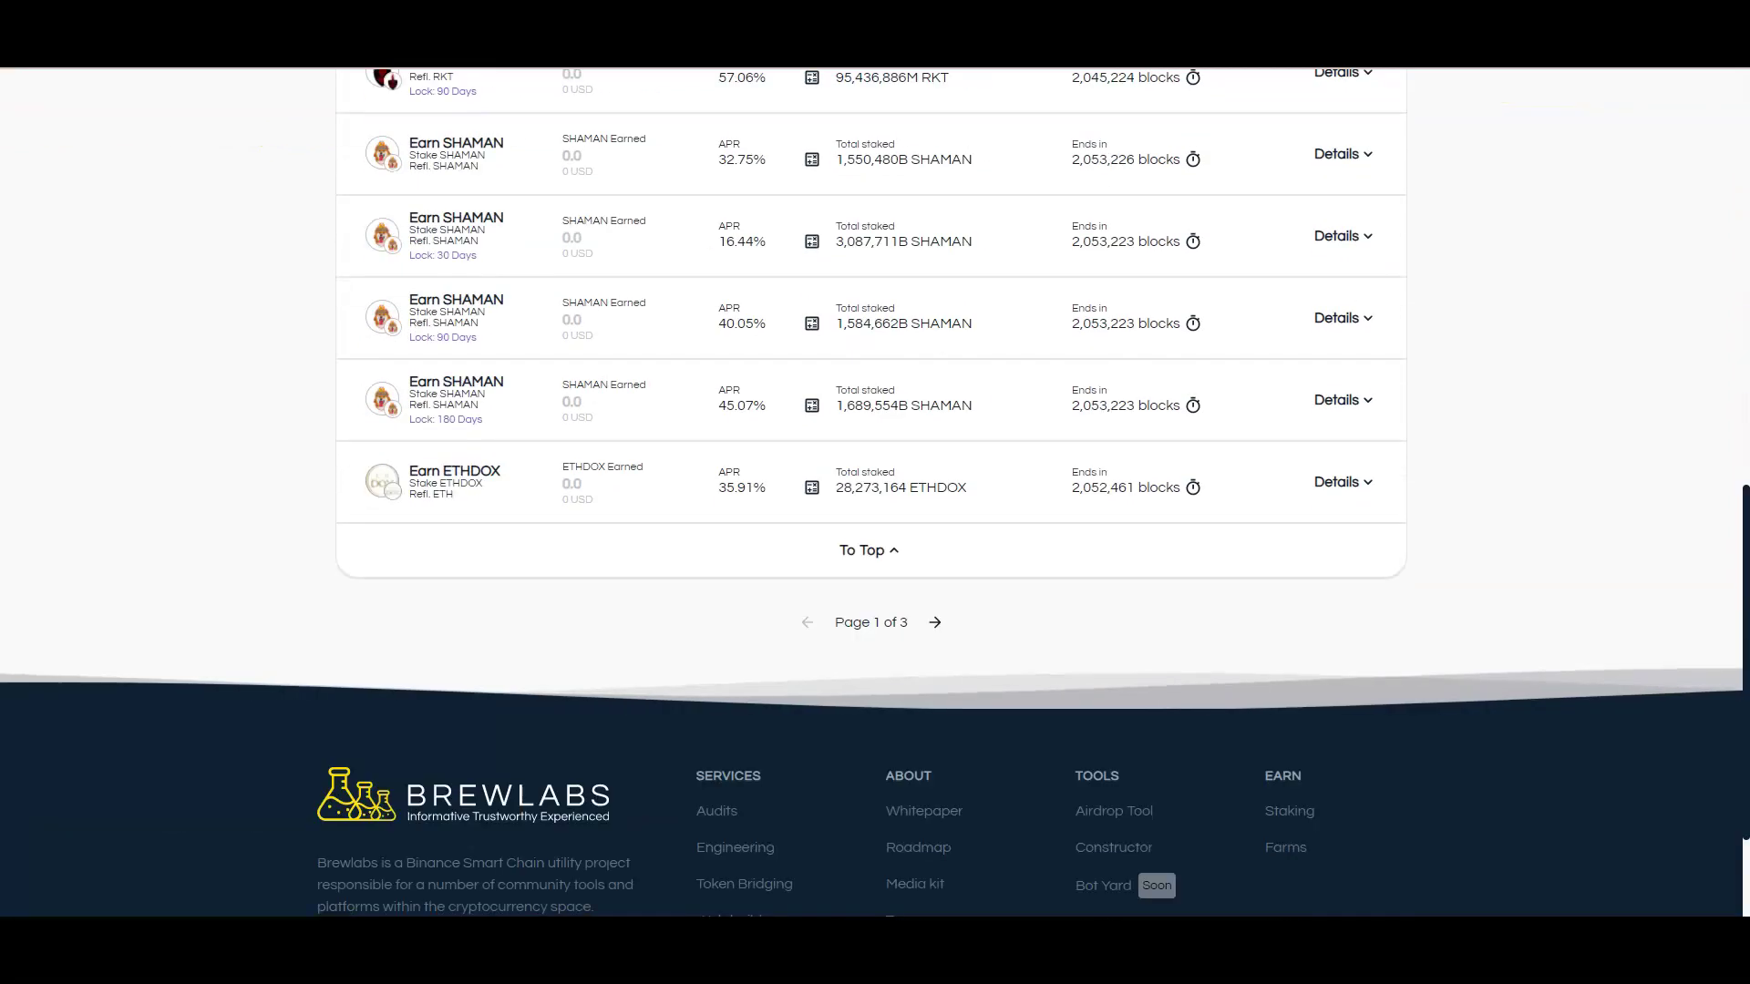
pyautogui.click(935, 621)
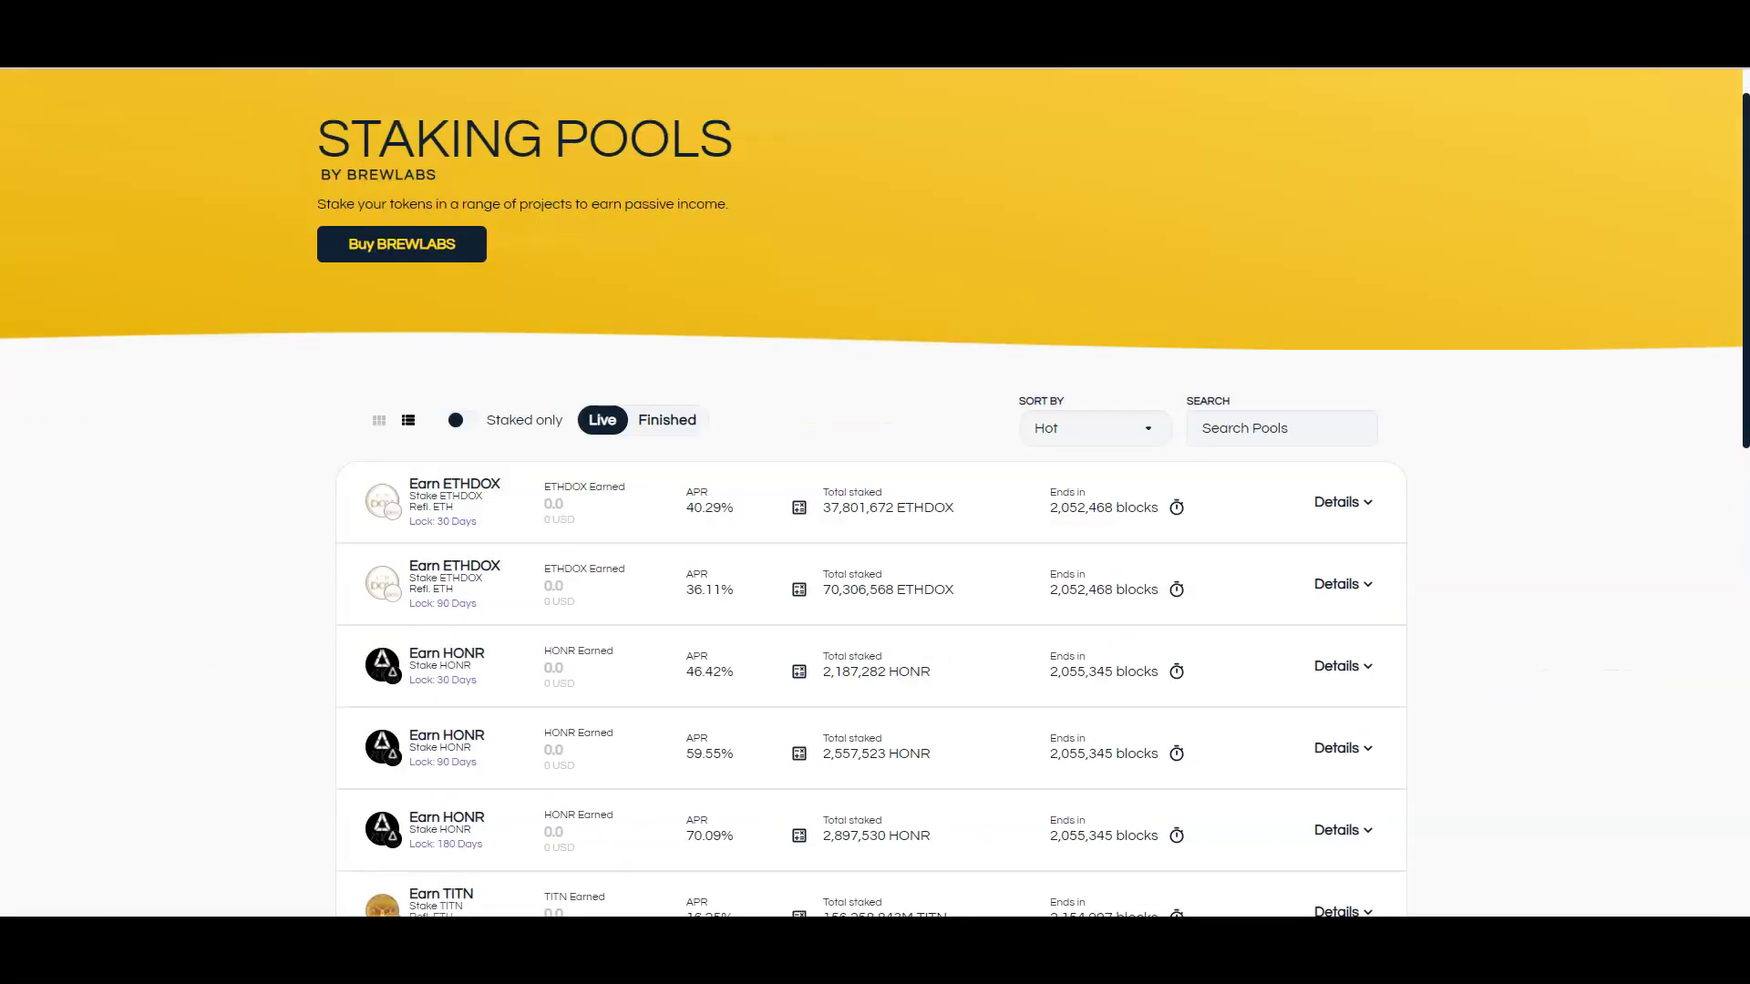
pyautogui.scroll(-3, 876, 492)
pyautogui.scroll(-2, 876, 492)
pyautogui.scroll(2, 875, 492)
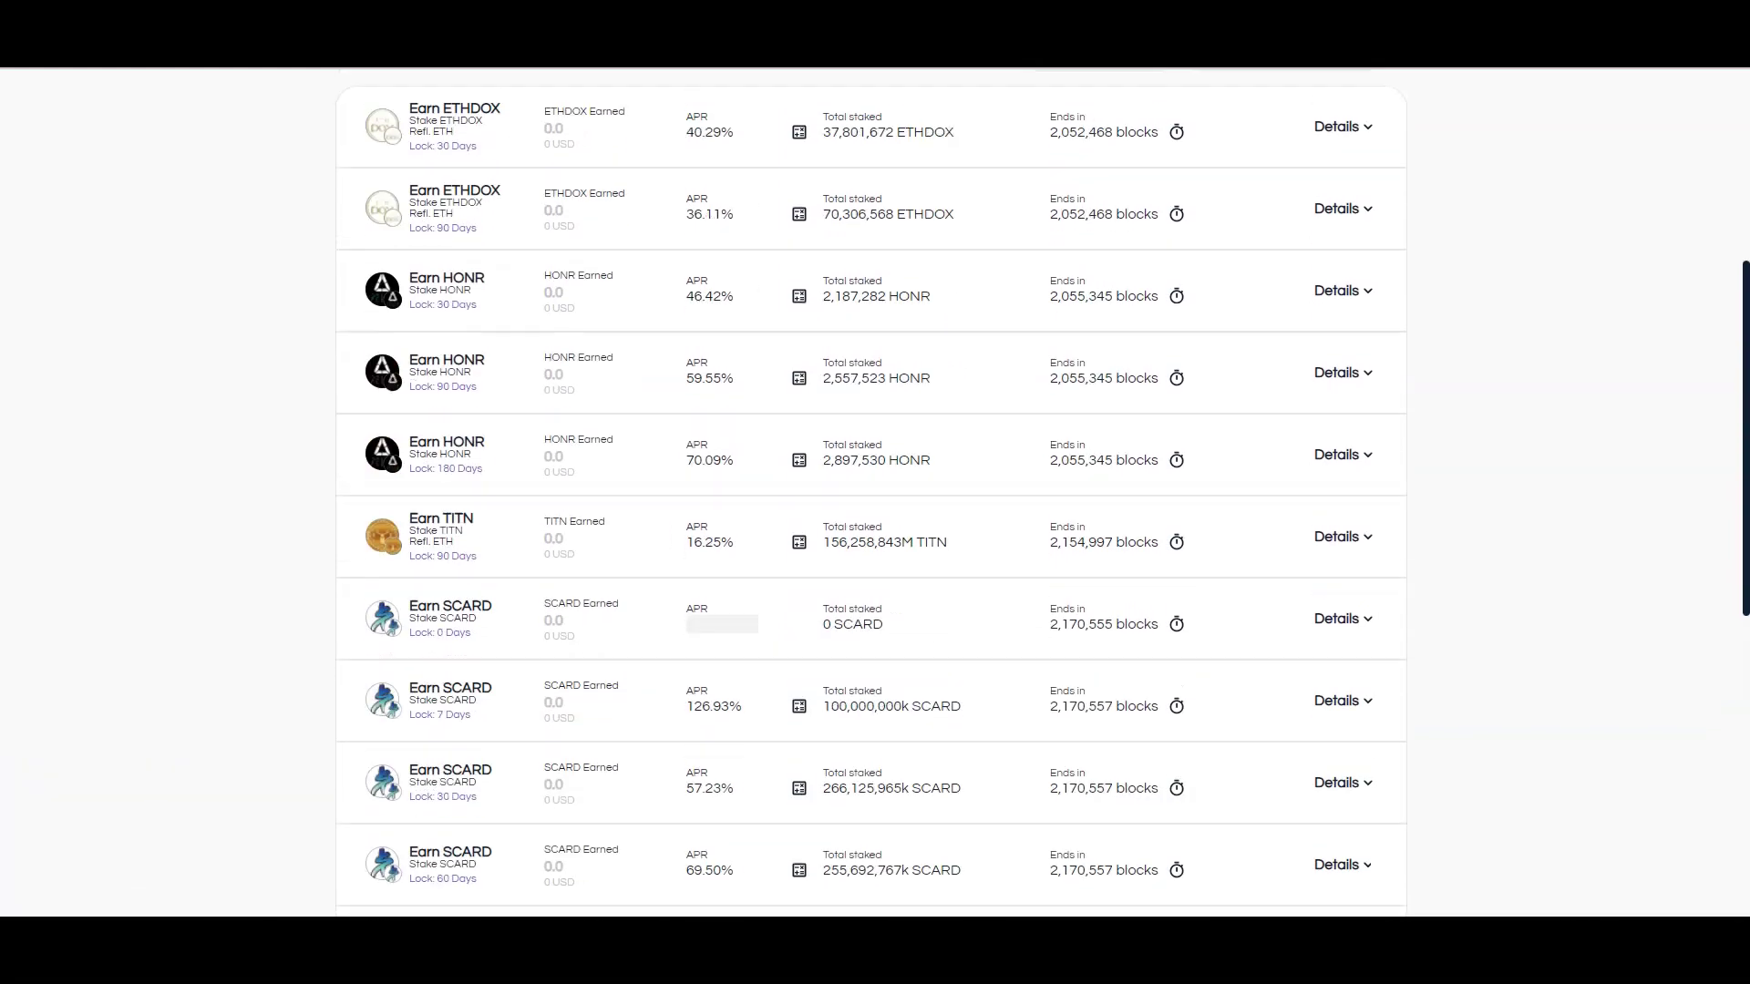
pyautogui.scroll(1, 875, 492)
pyautogui.scroll(1, 876, 493)
pyautogui.scroll(-6, 876, 492)
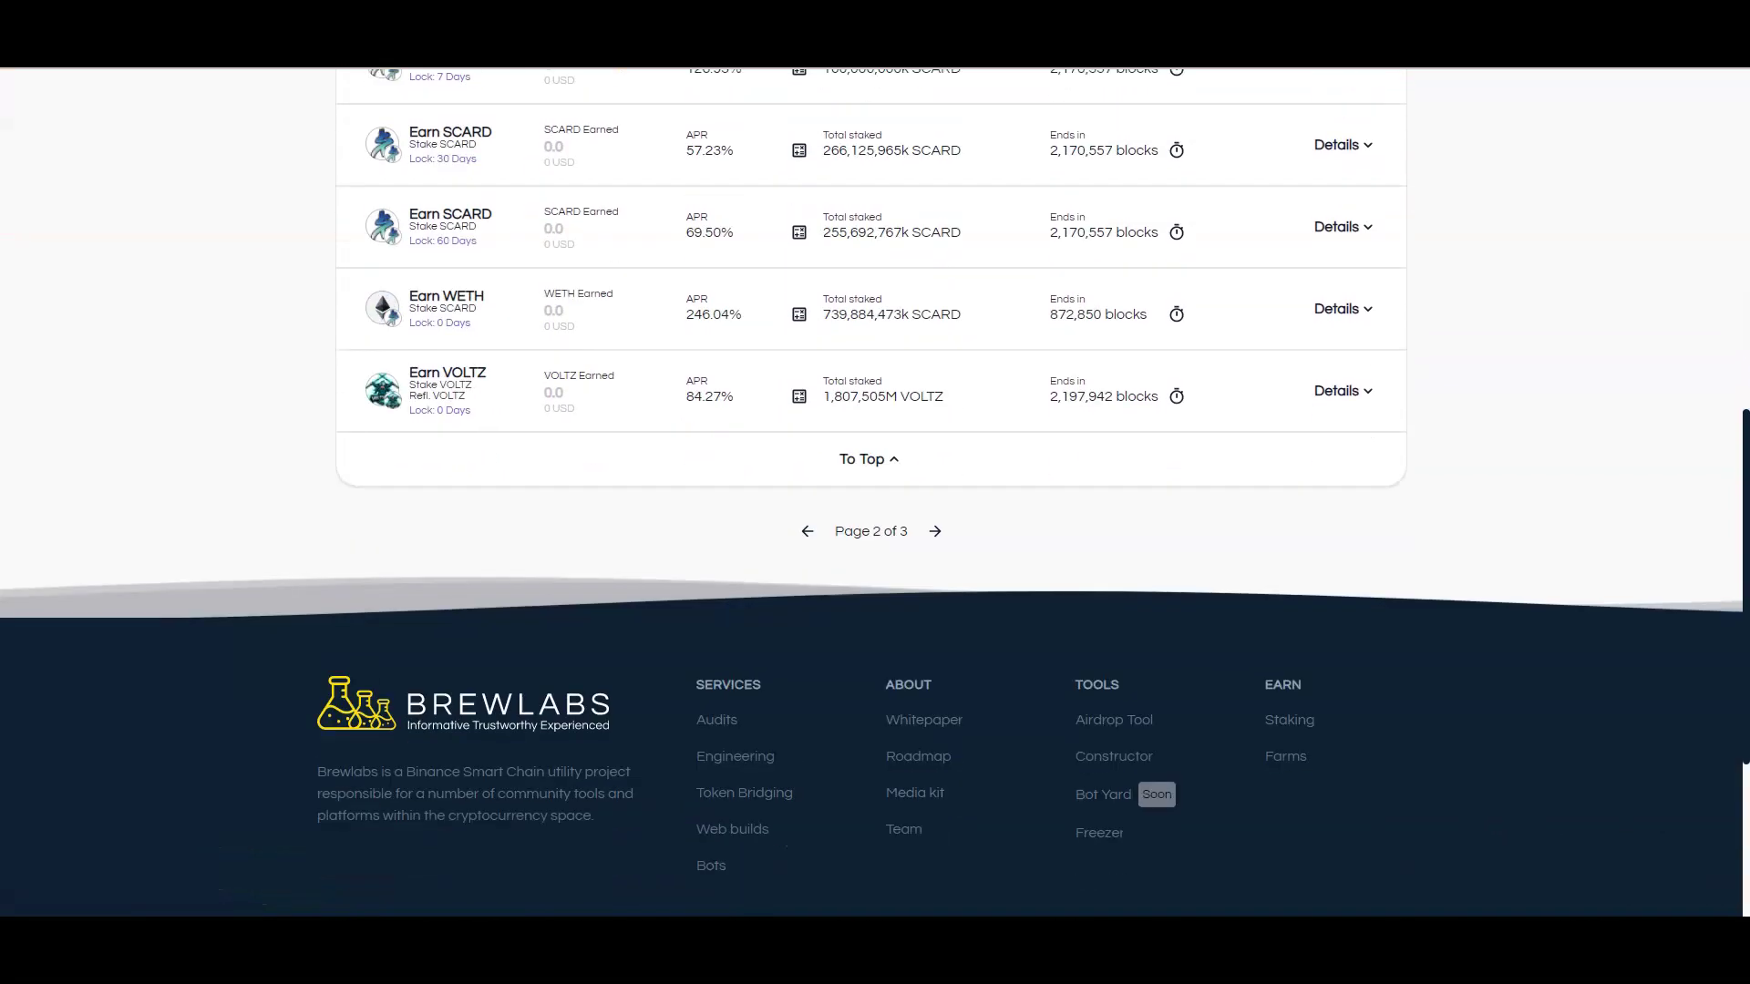
pyautogui.click(935, 530)
pyautogui.scroll(-2, 875, 492)
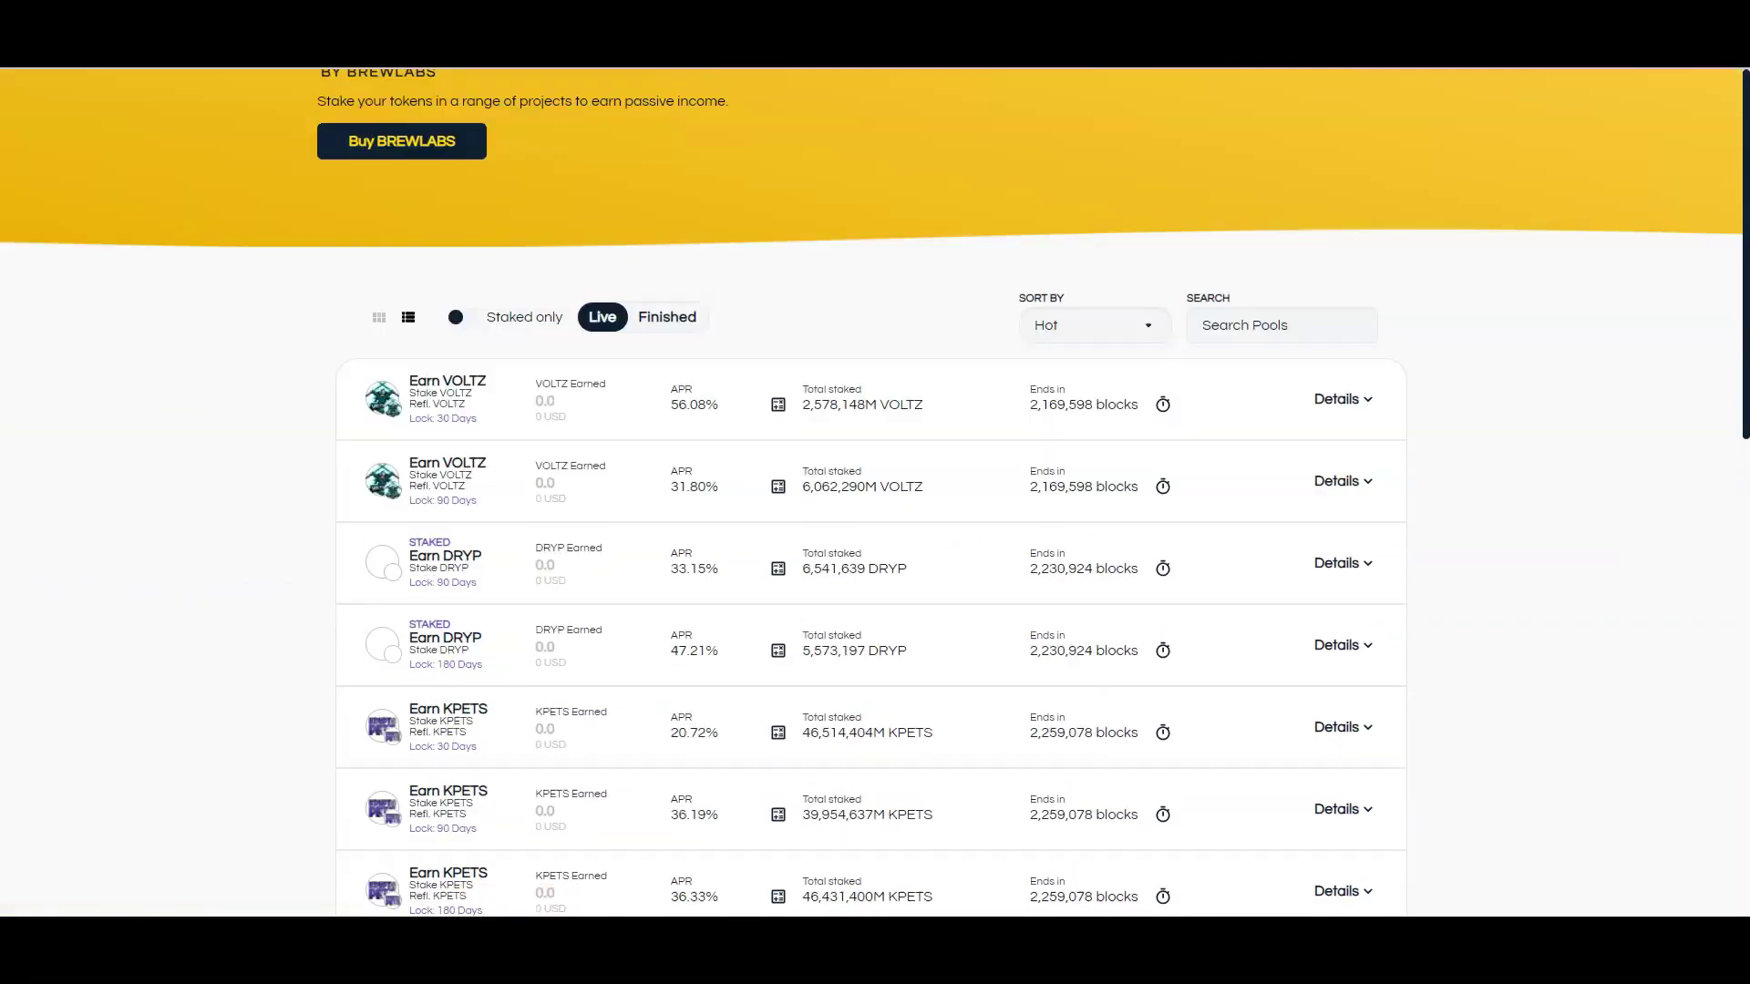
pyautogui.scroll(-2, 875, 492)
pyautogui.scroll(-2, 875, 492)
pyautogui.scroll(2, 874, 493)
pyautogui.scroll(1, 874, 492)
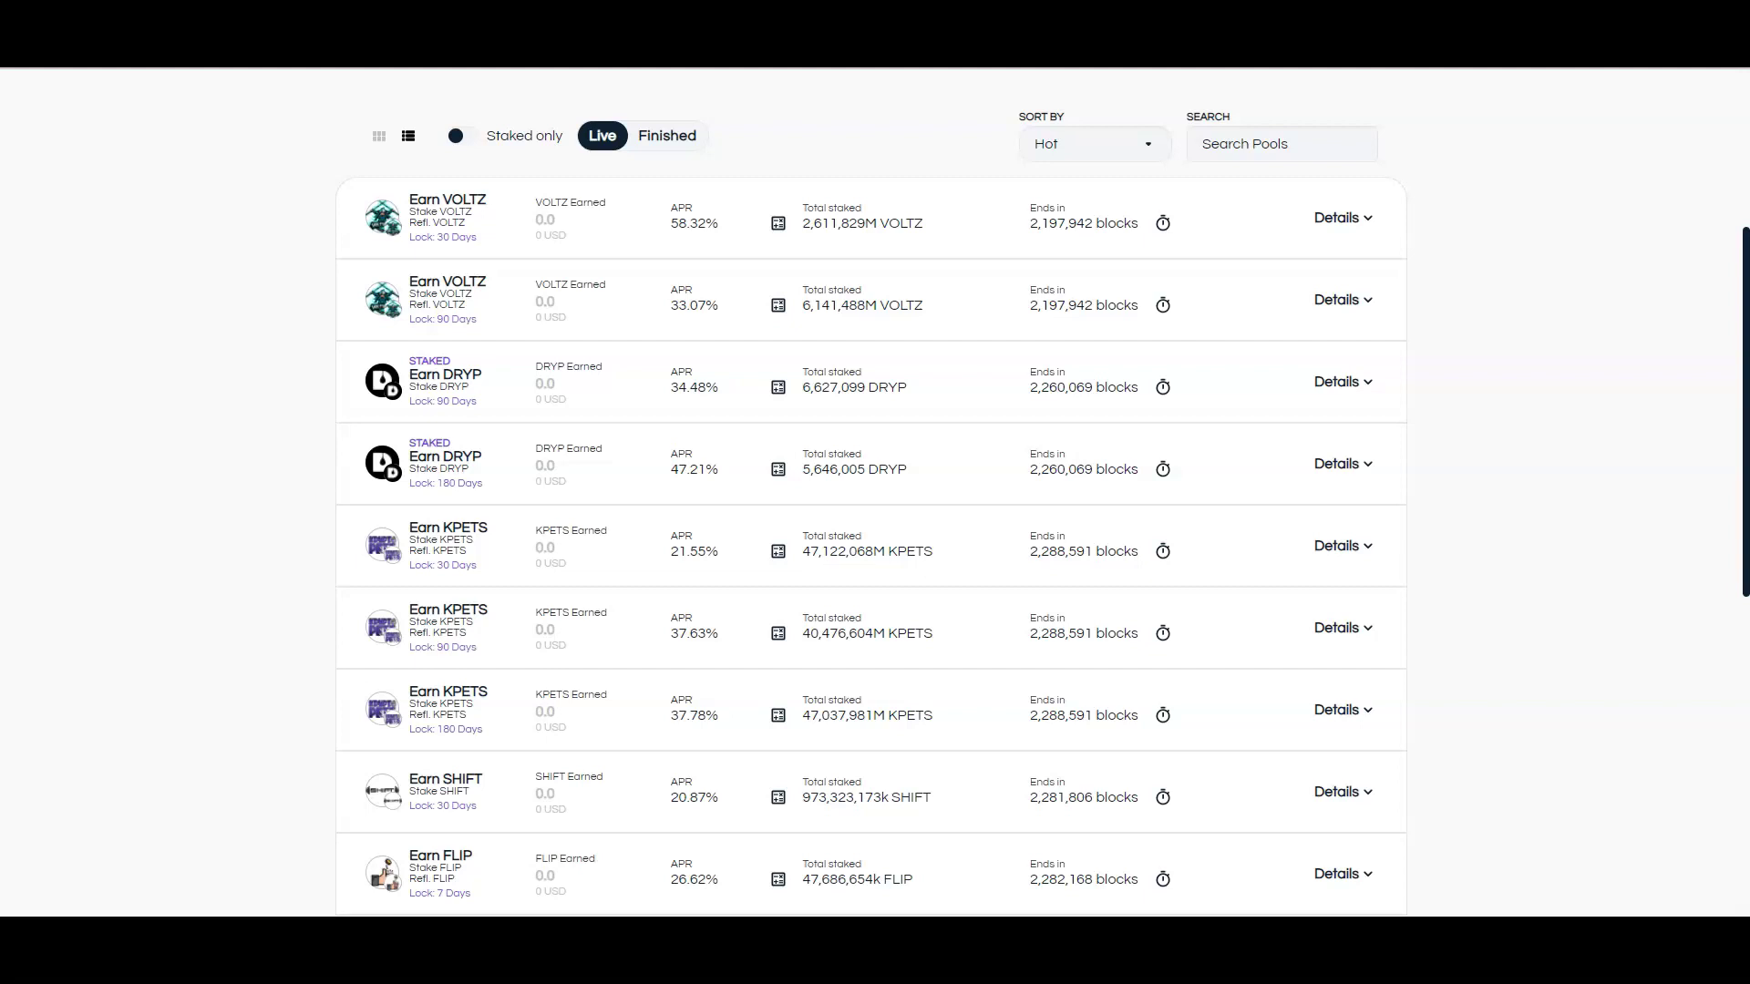
pyautogui.scroll(2, 874, 493)
pyautogui.scroll(1, 875, 492)
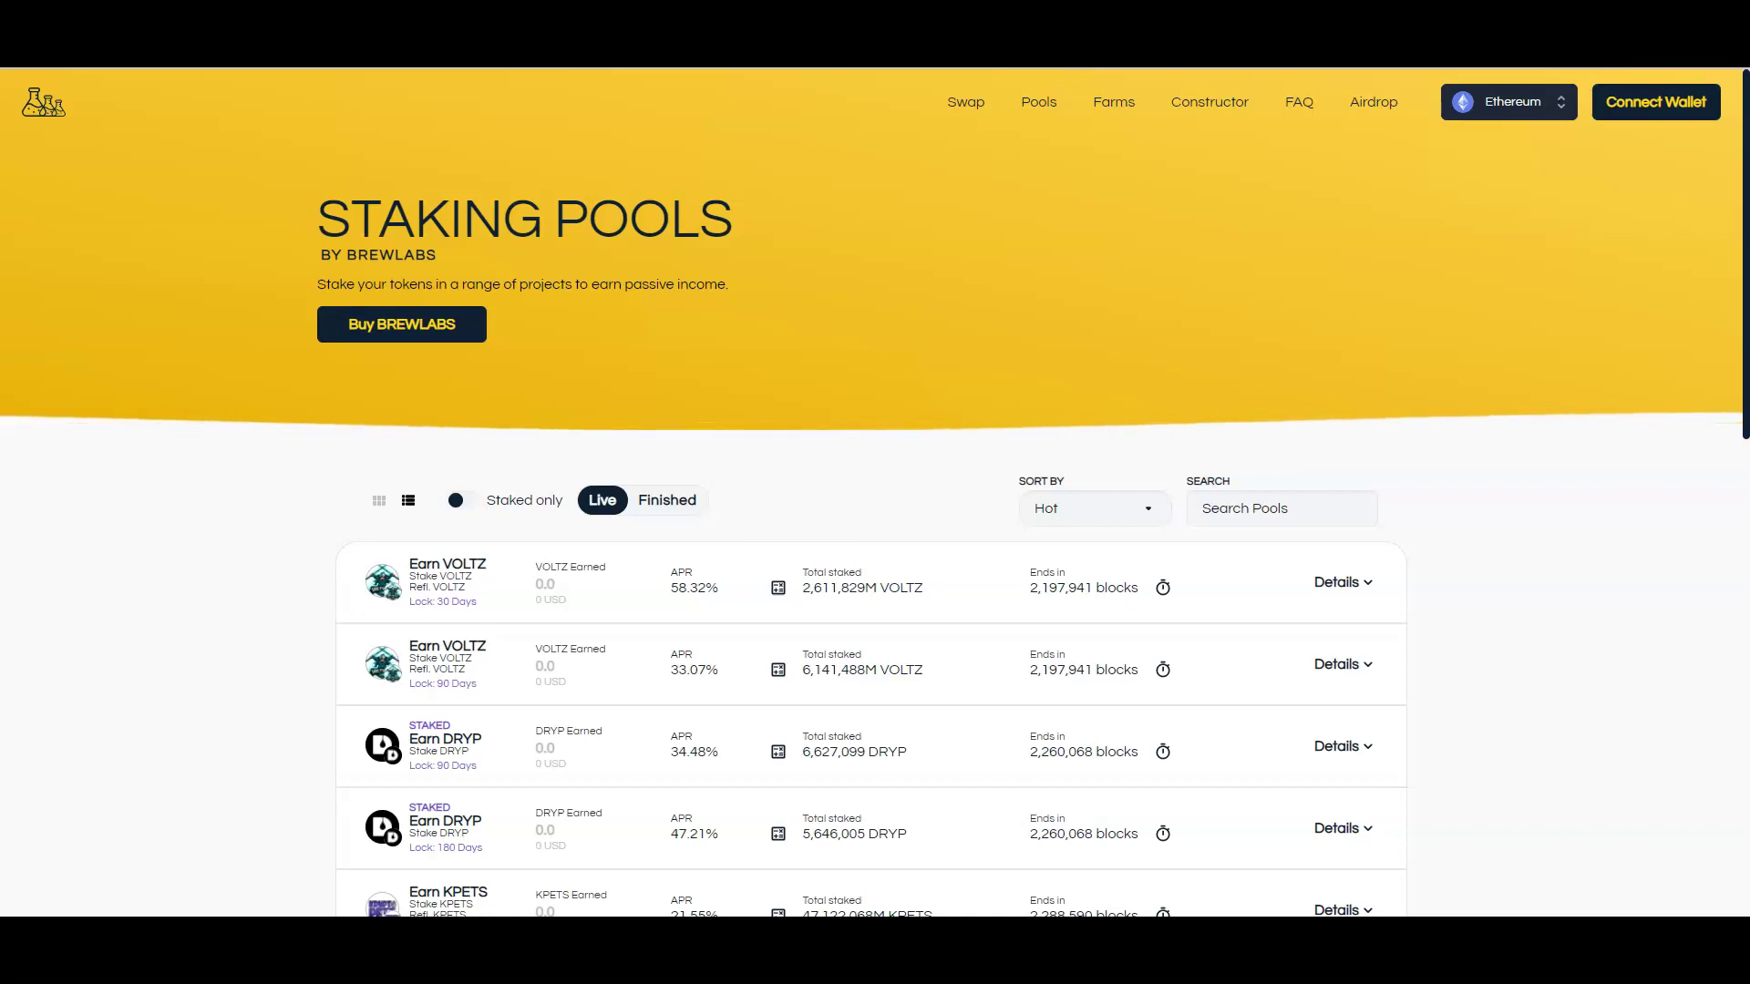
# Step: Check the network list, keep Ethereum selected, and bring up the Connect Wallet dialog
pyautogui.click(1510, 102)
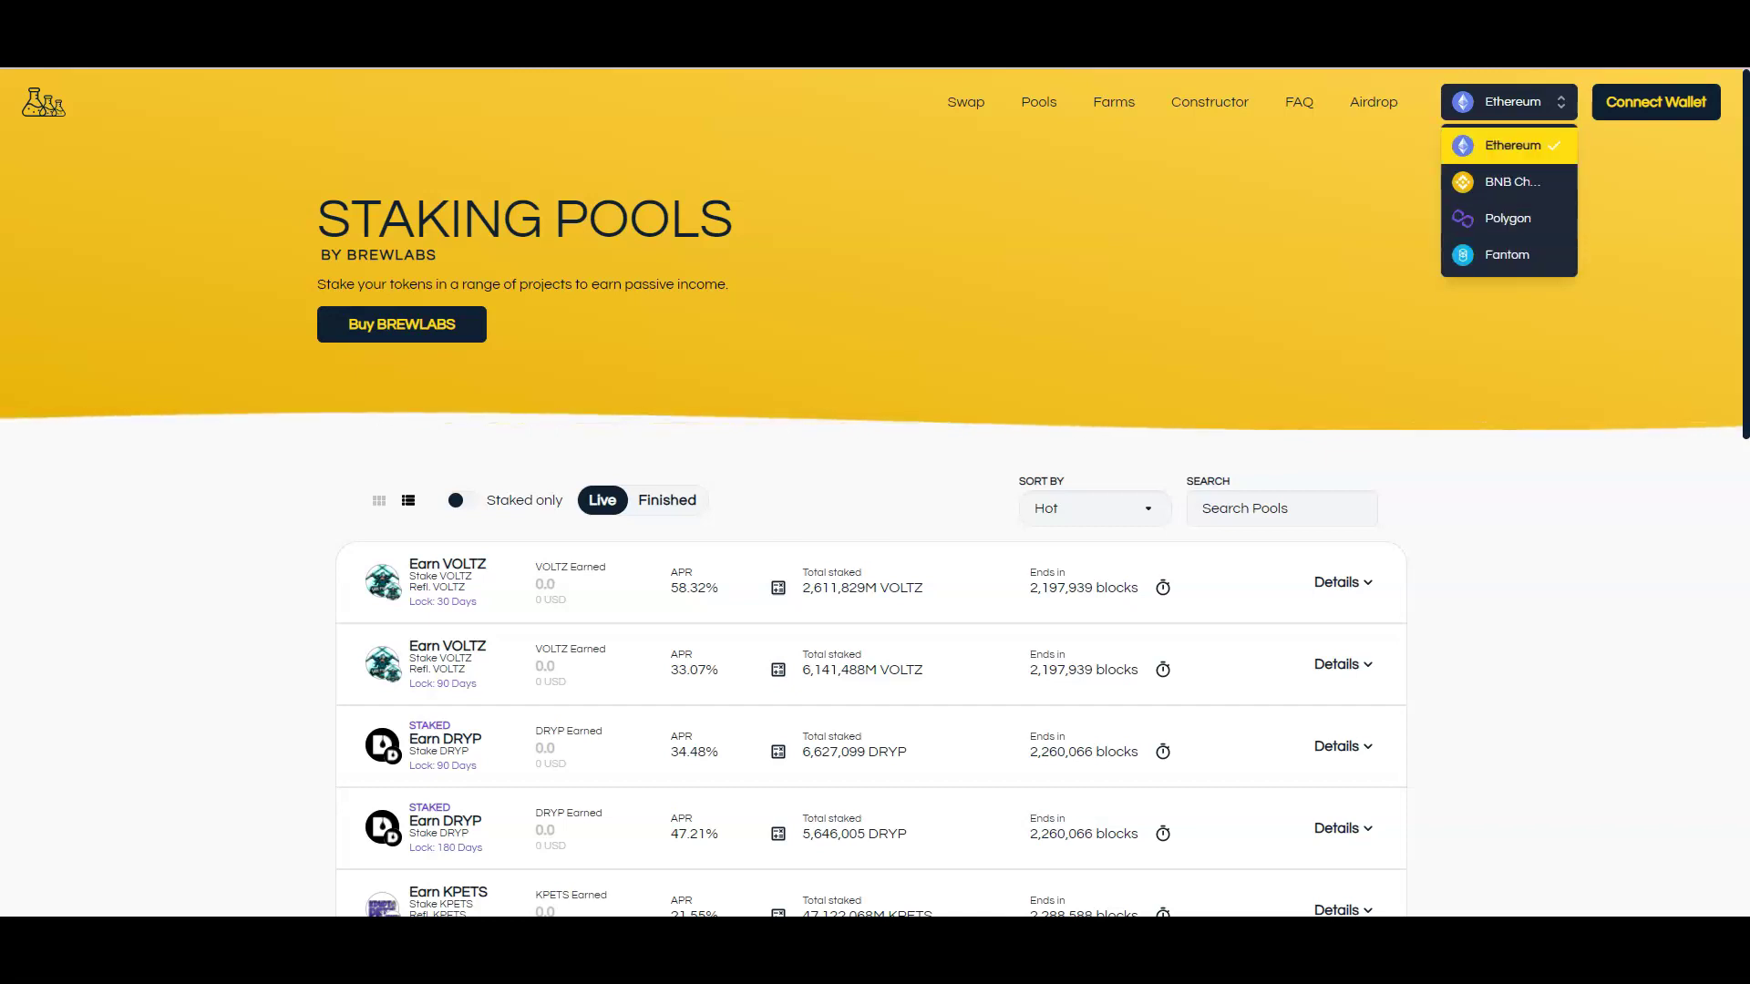
pyautogui.press('Return')
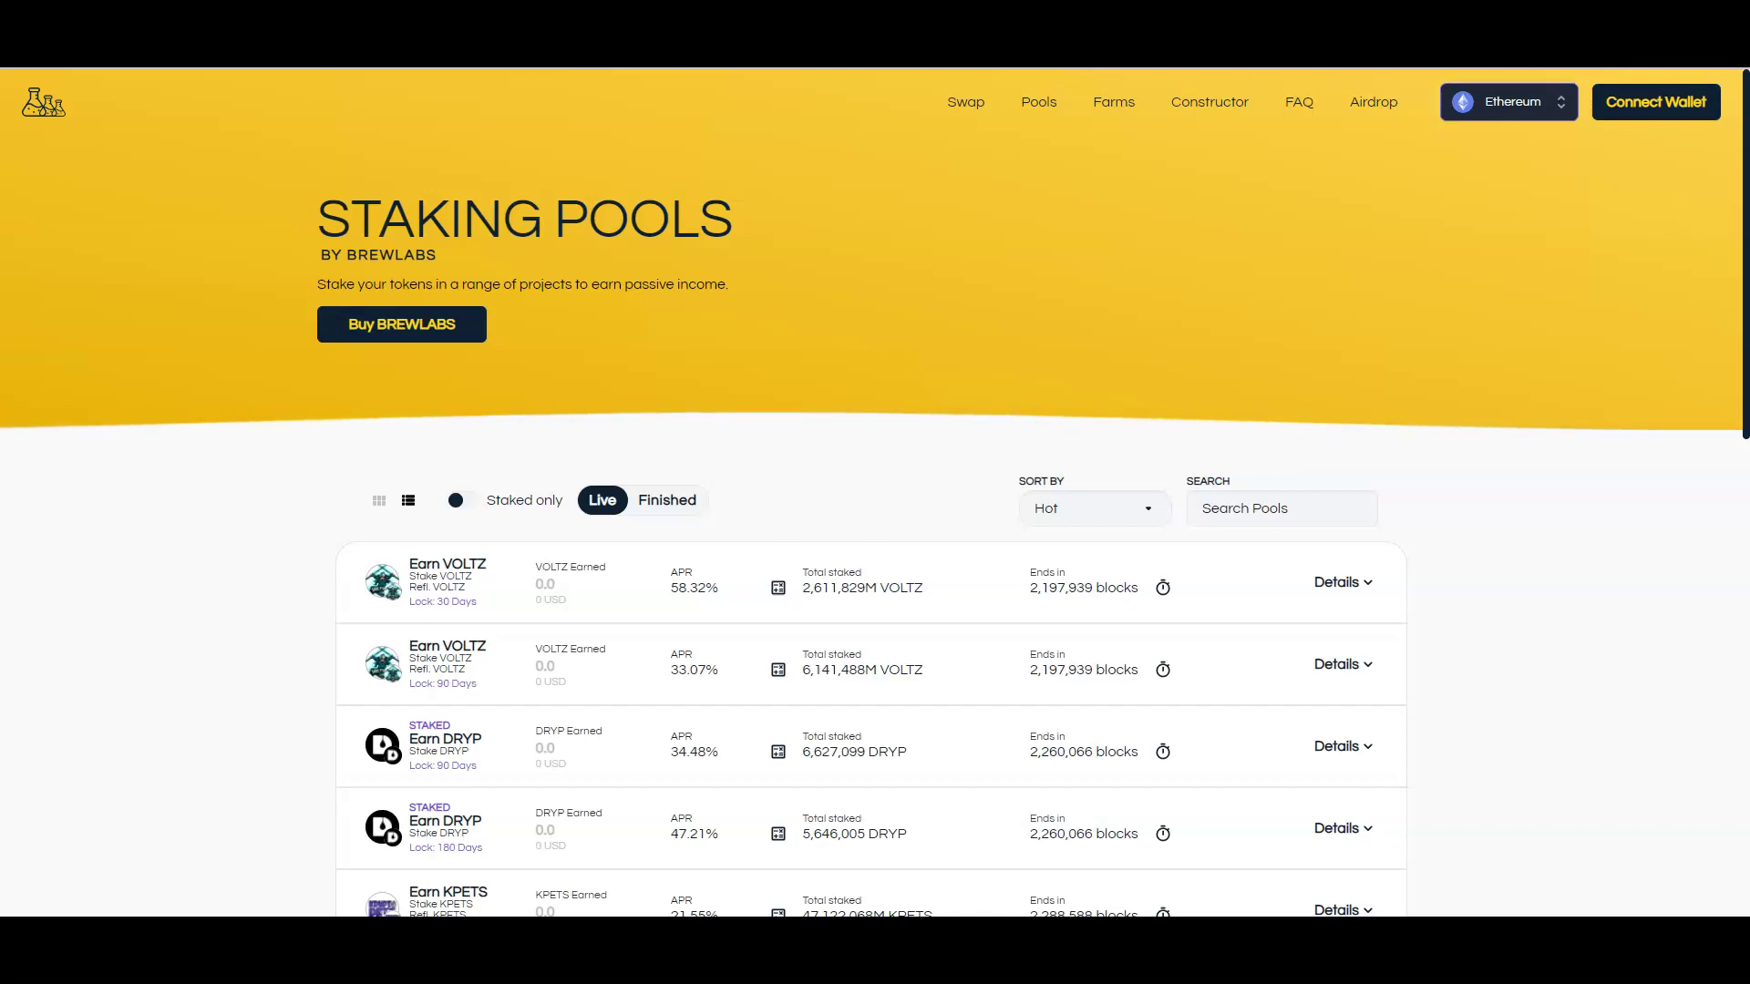
pyautogui.press('Tab')
pyautogui.press('Return')
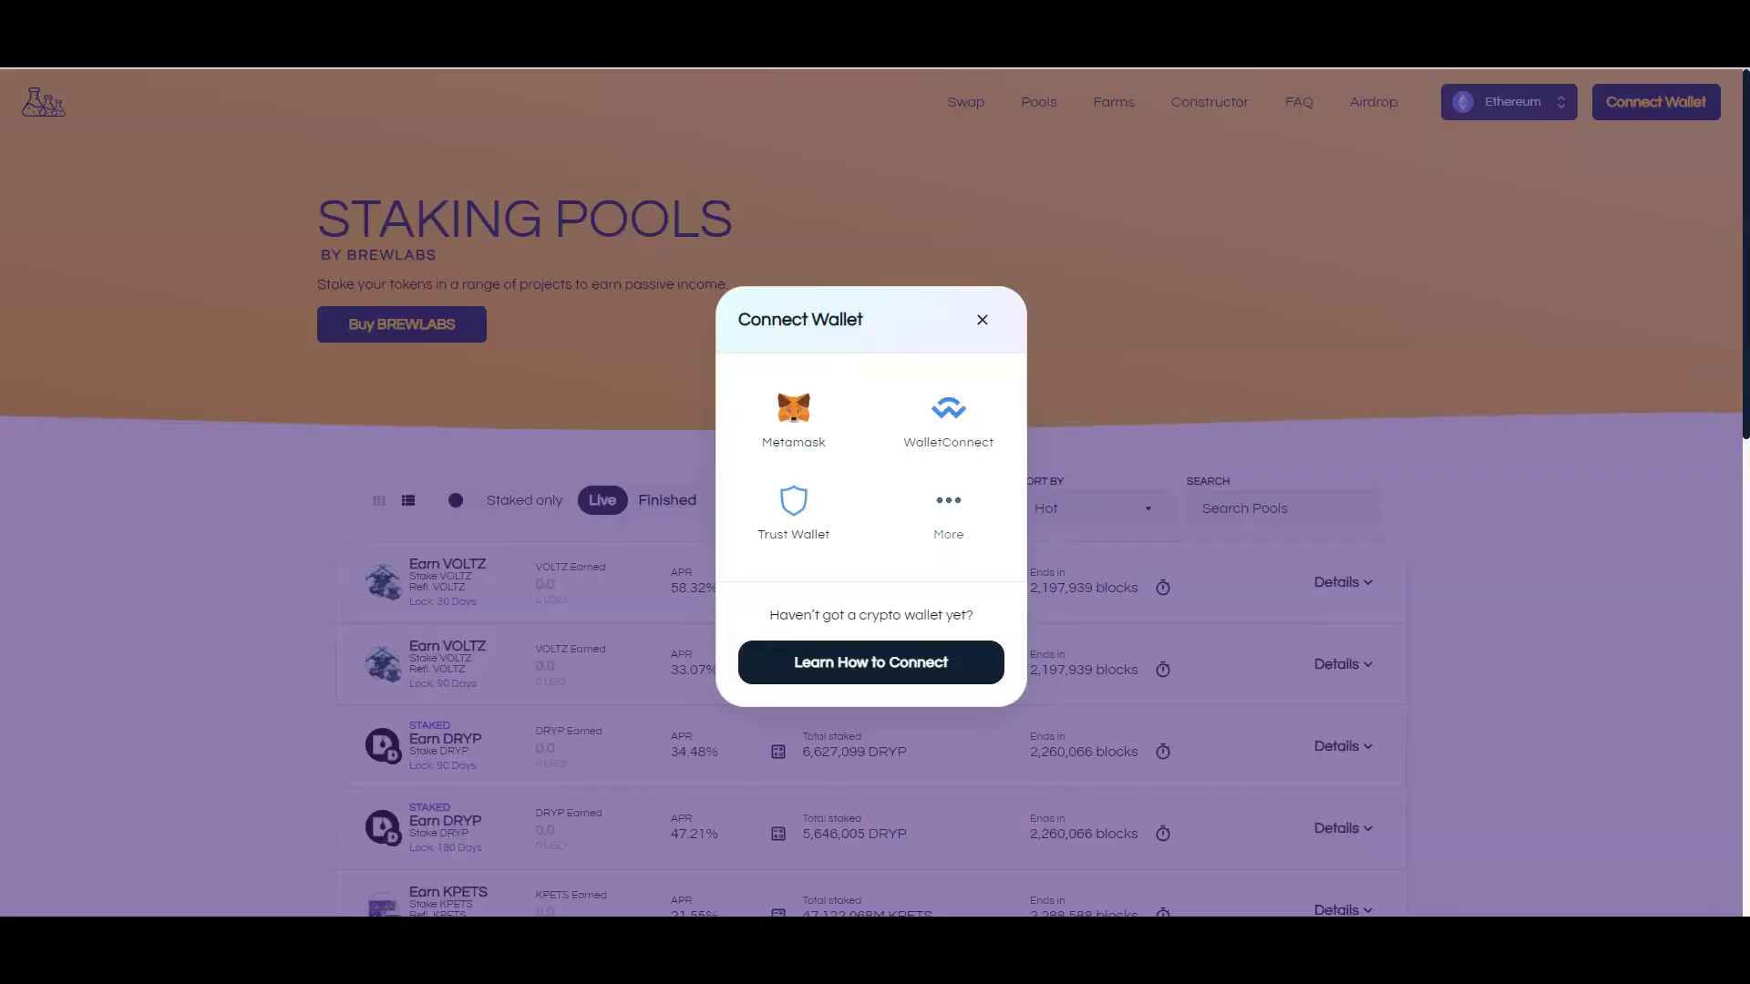
# Step: Expand the wallet list to reveal more wallet options, including Metamask
pyautogui.press('Return')
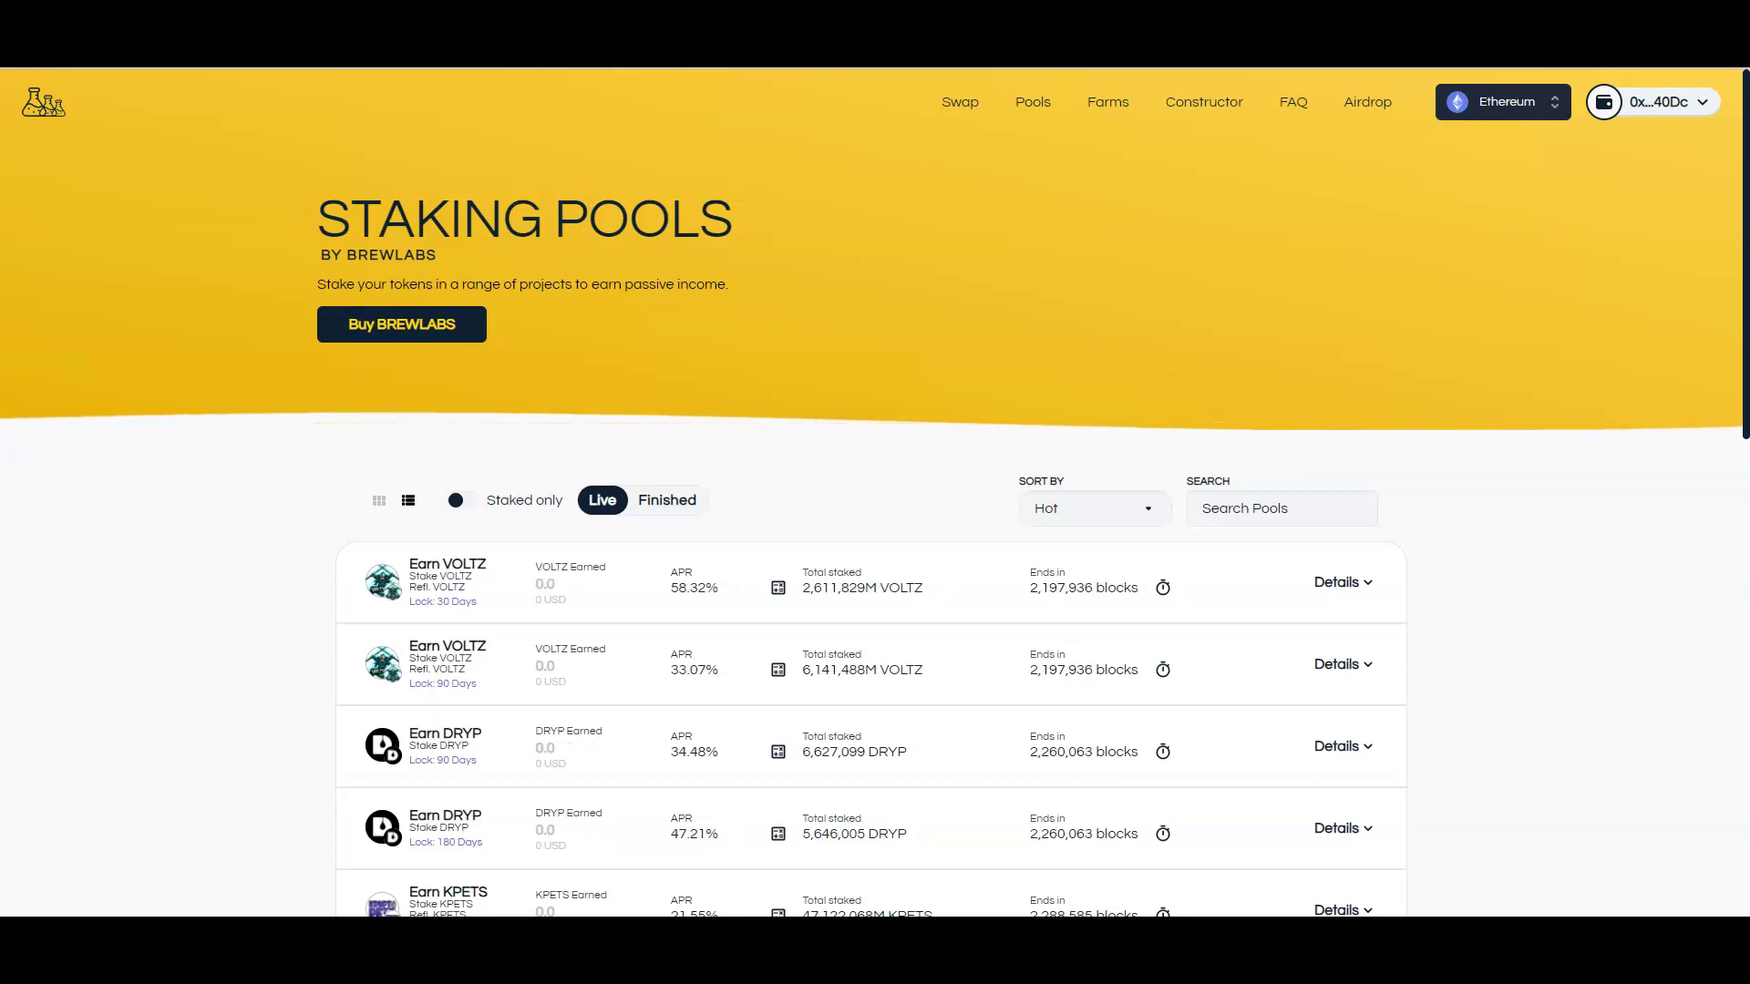
pyautogui.scroll(-3, 876, 493)
pyautogui.scroll(-1, 875, 492)
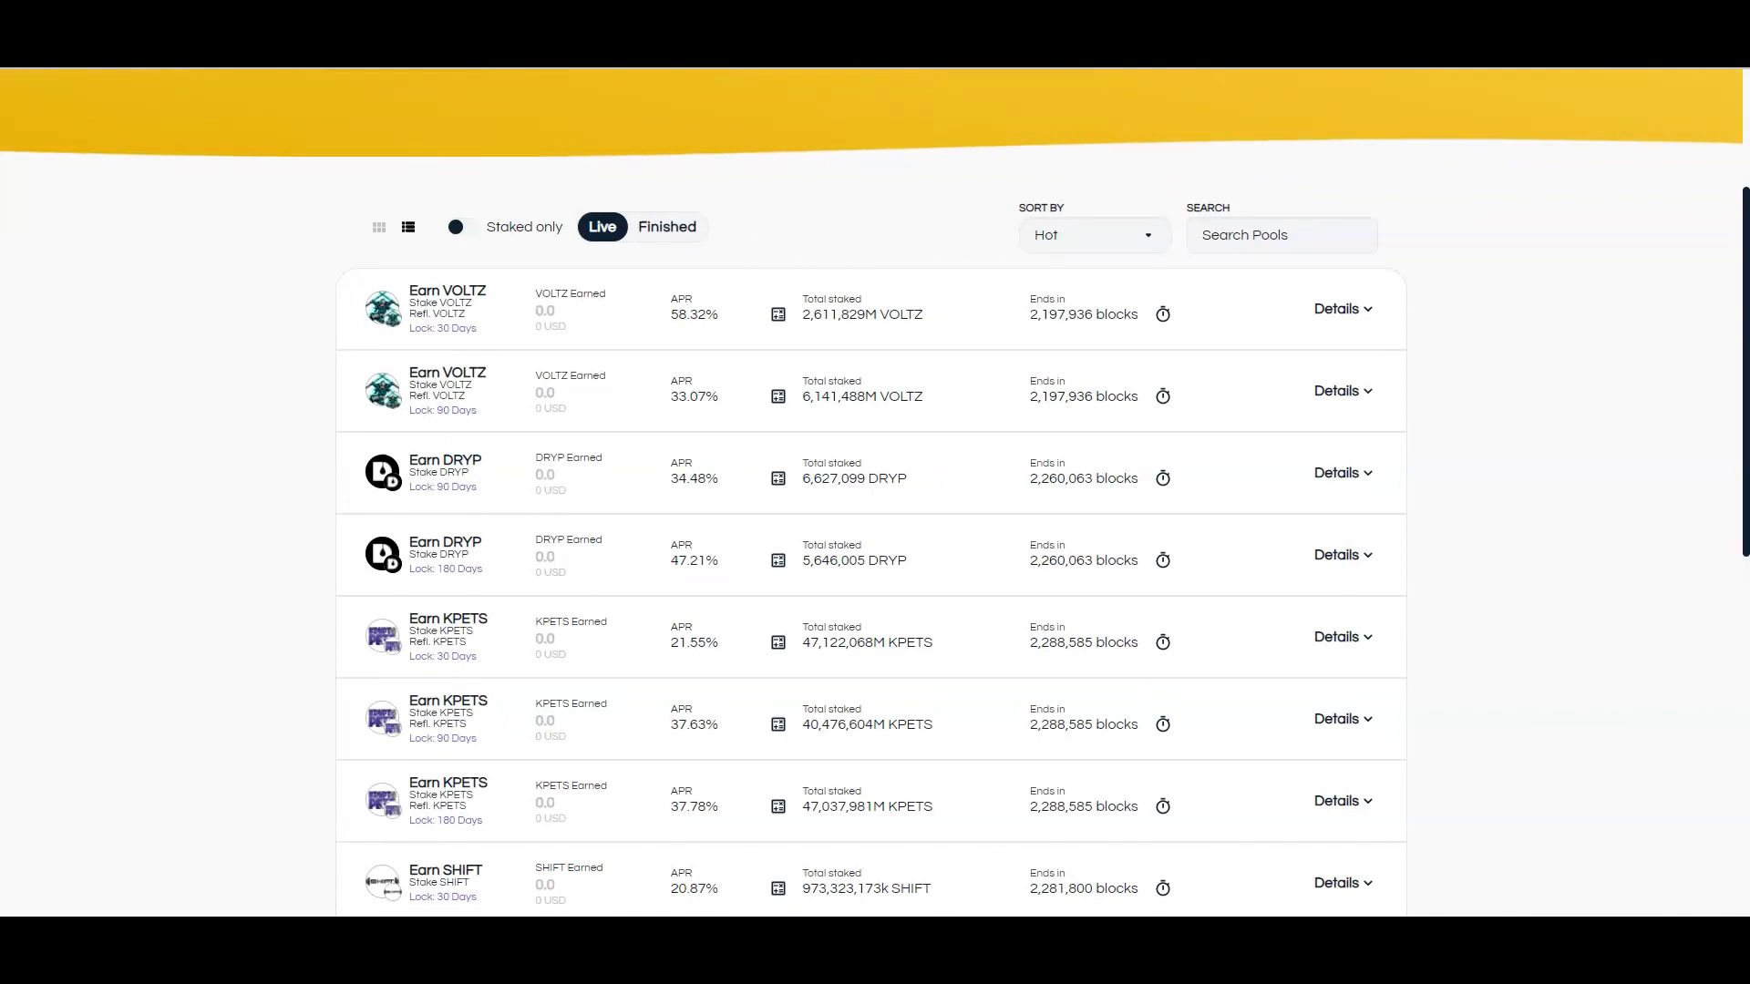
# Step: Expand the Details of the DRYP 90-day and 180-day pools
pyautogui.click(1341, 472)
pyautogui.scroll(-2, 875, 492)
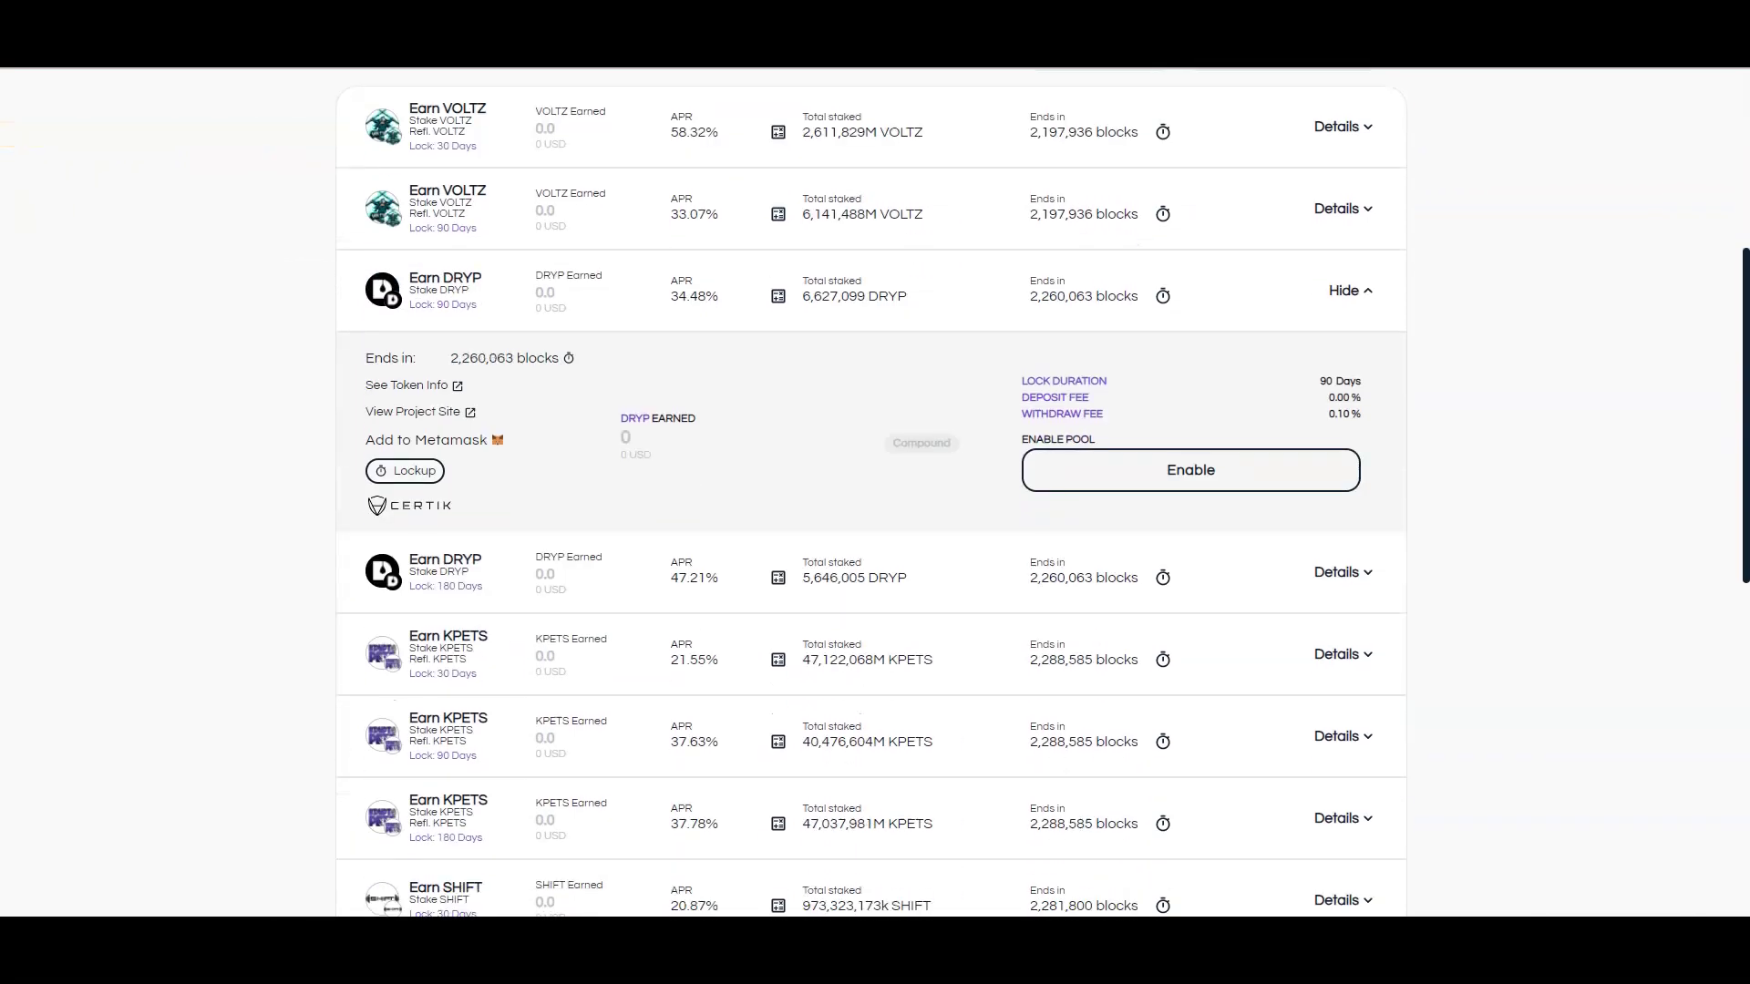
pyautogui.click(1342, 571)
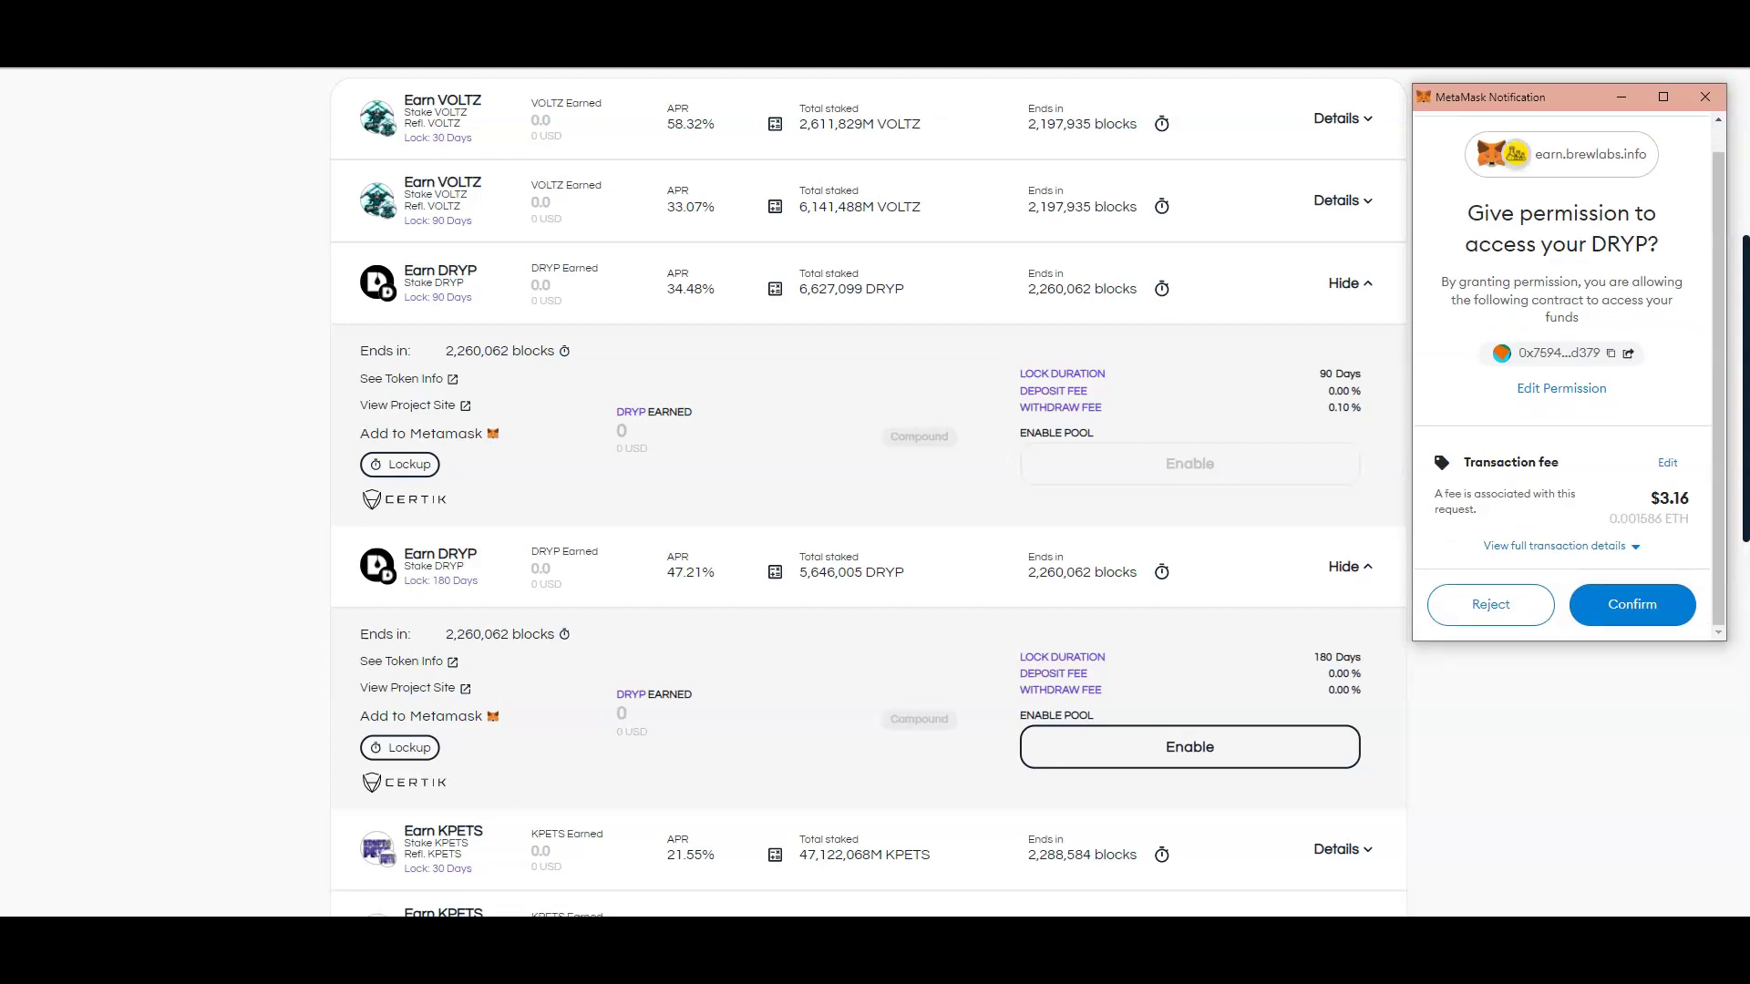
# Step: Confirm the MetaMask request granting Brewlabs access to the DRYP tokens
pyautogui.click(1631, 604)
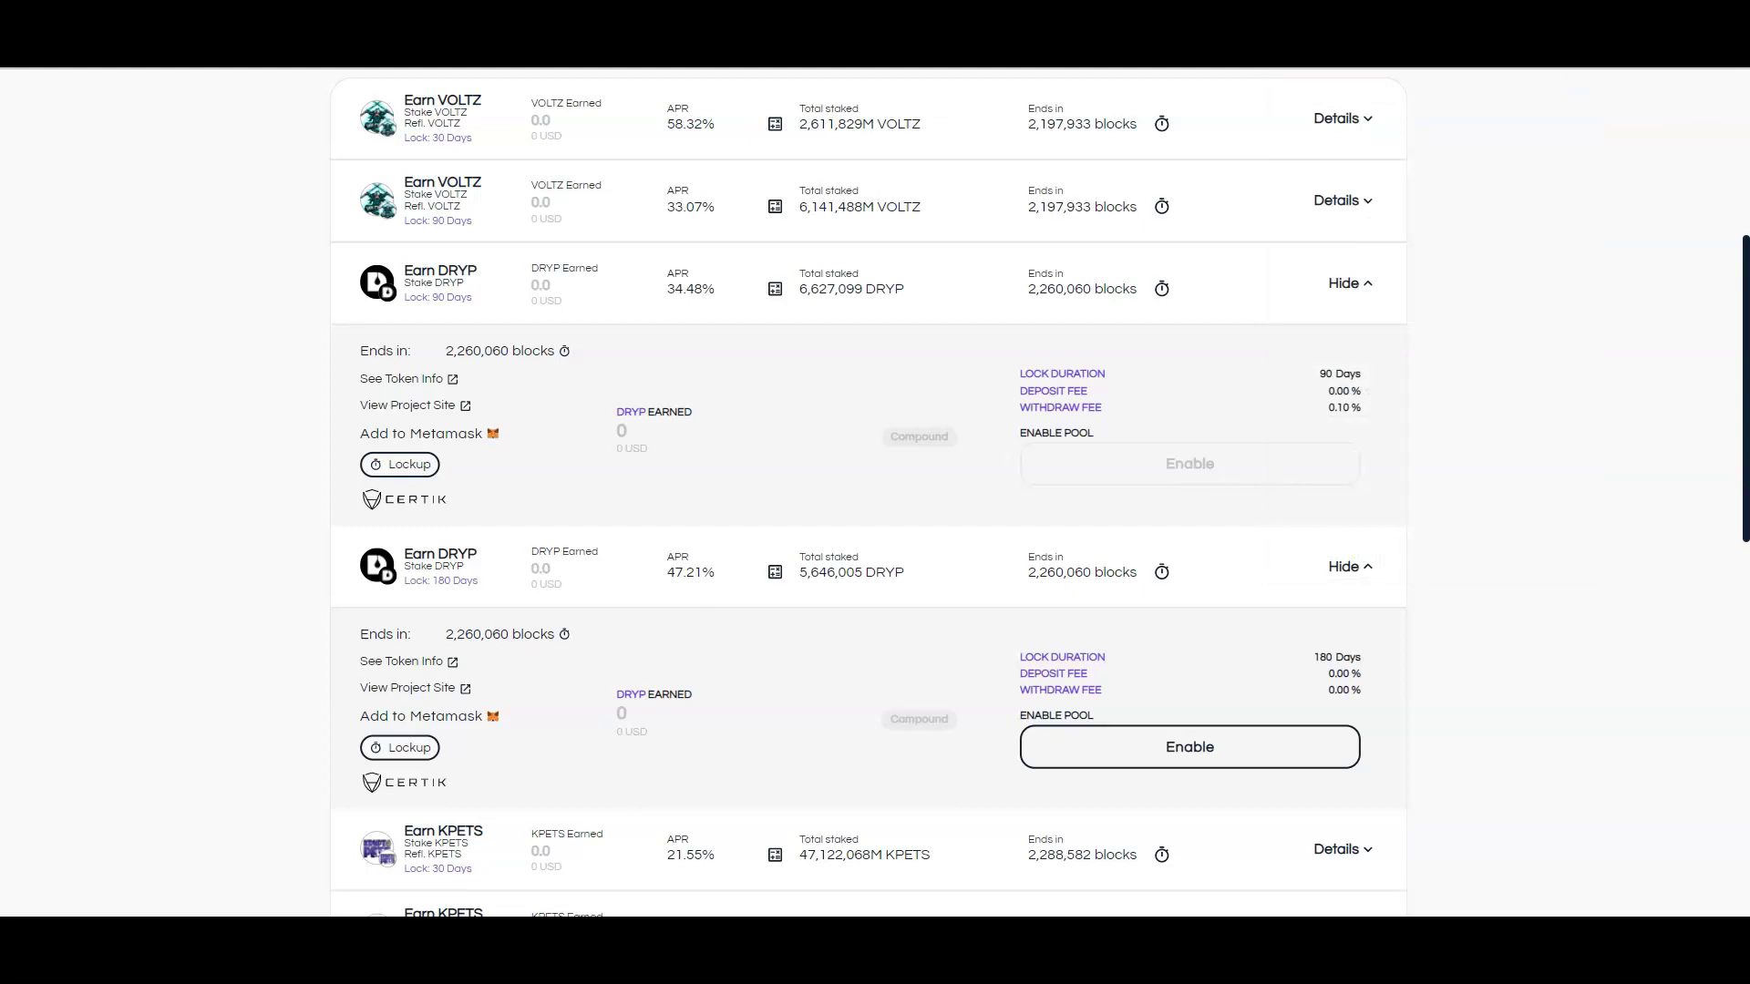
# Step: Filter to Staked only, which shows 'No Pools', then reload the page
pyautogui.rightClick(1469, 402)
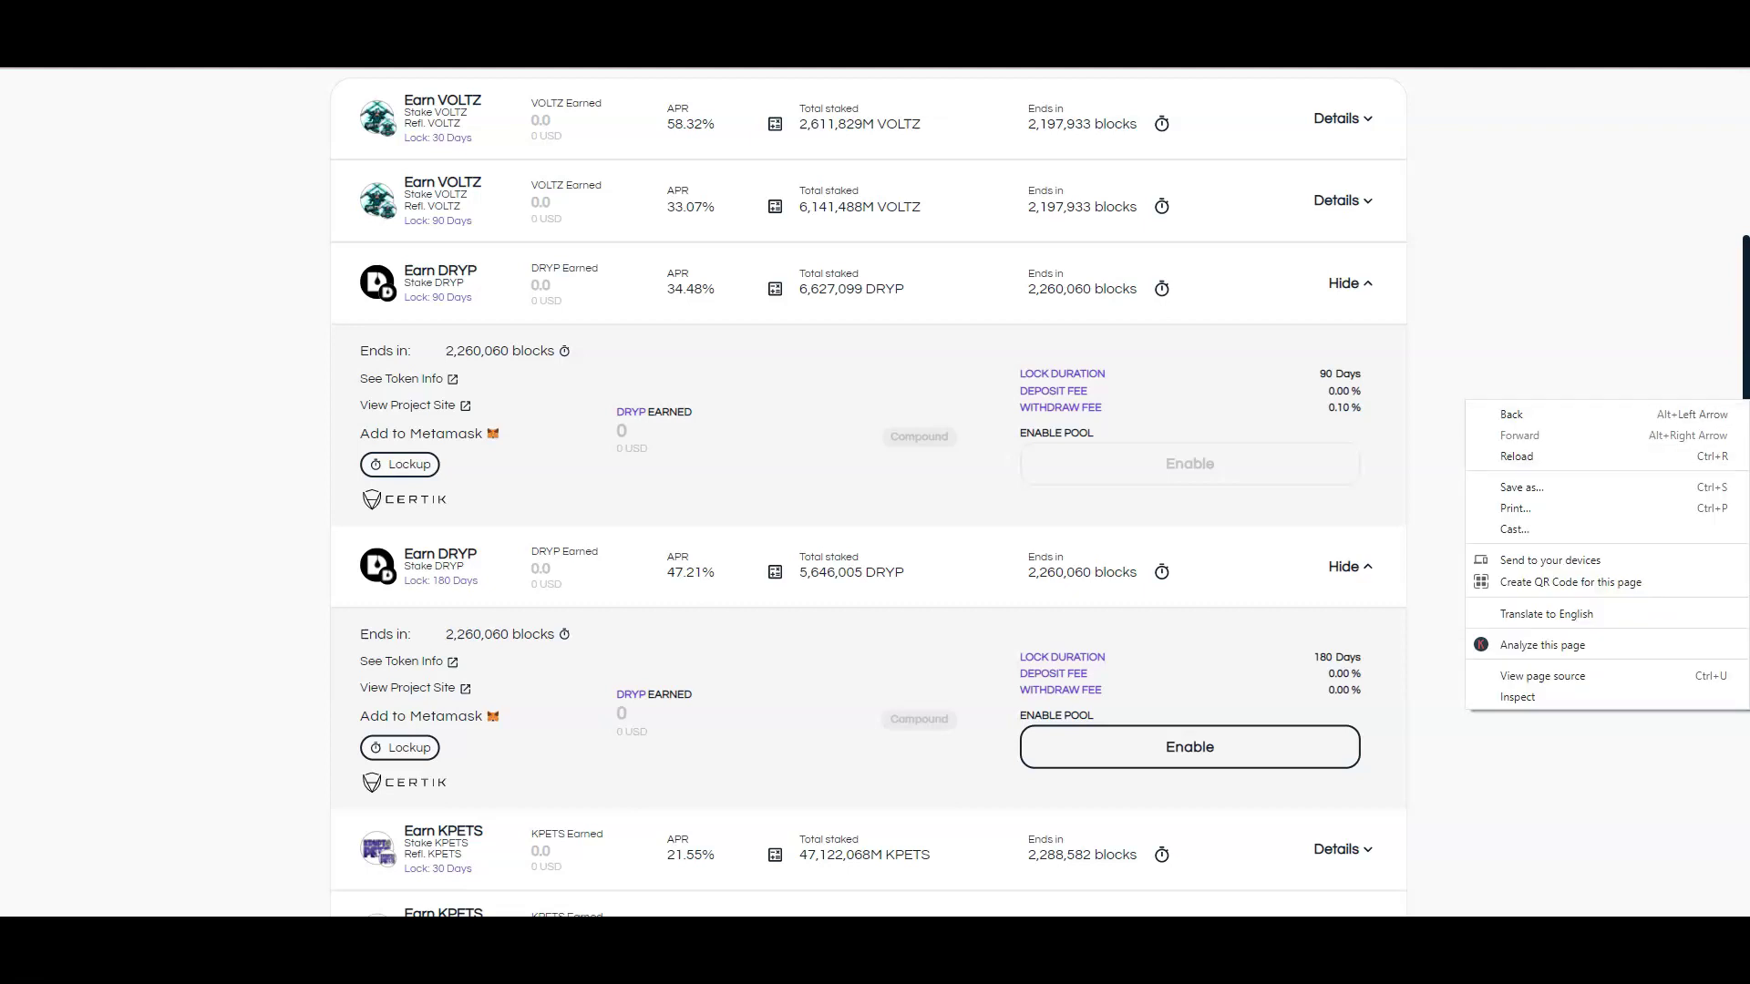
pyautogui.press('Escape')
pyautogui.scroll(3, 1469, 402)
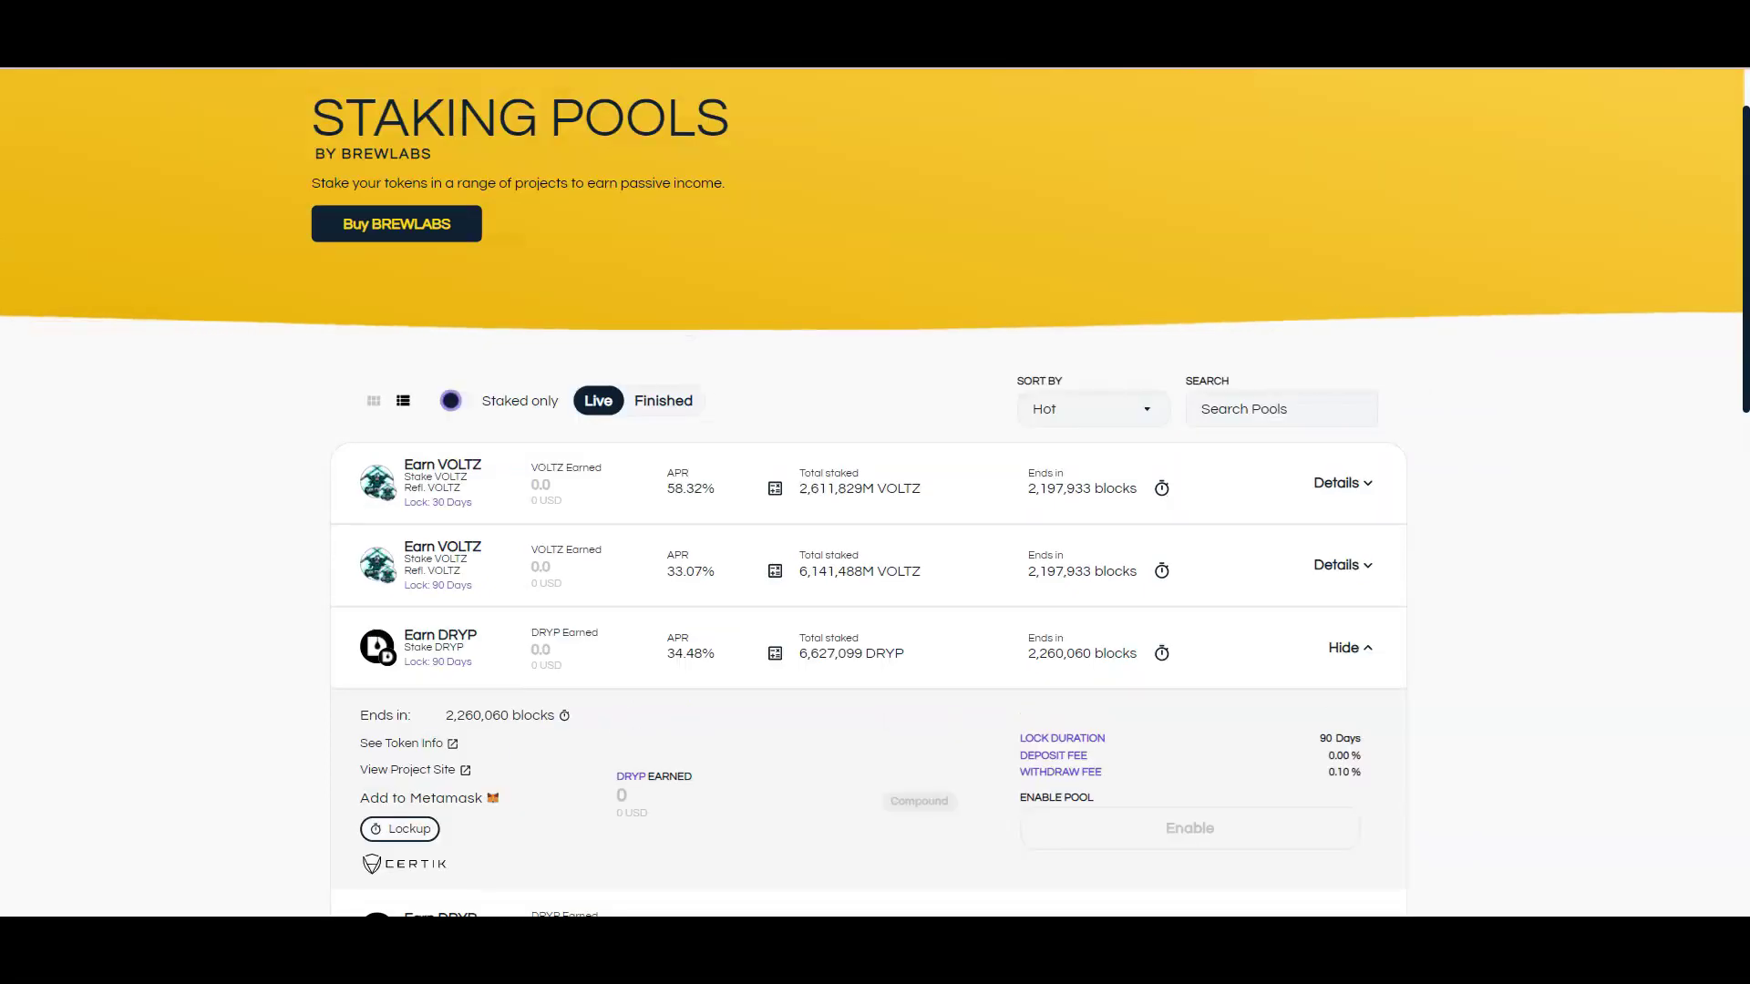
pyautogui.click(449, 400)
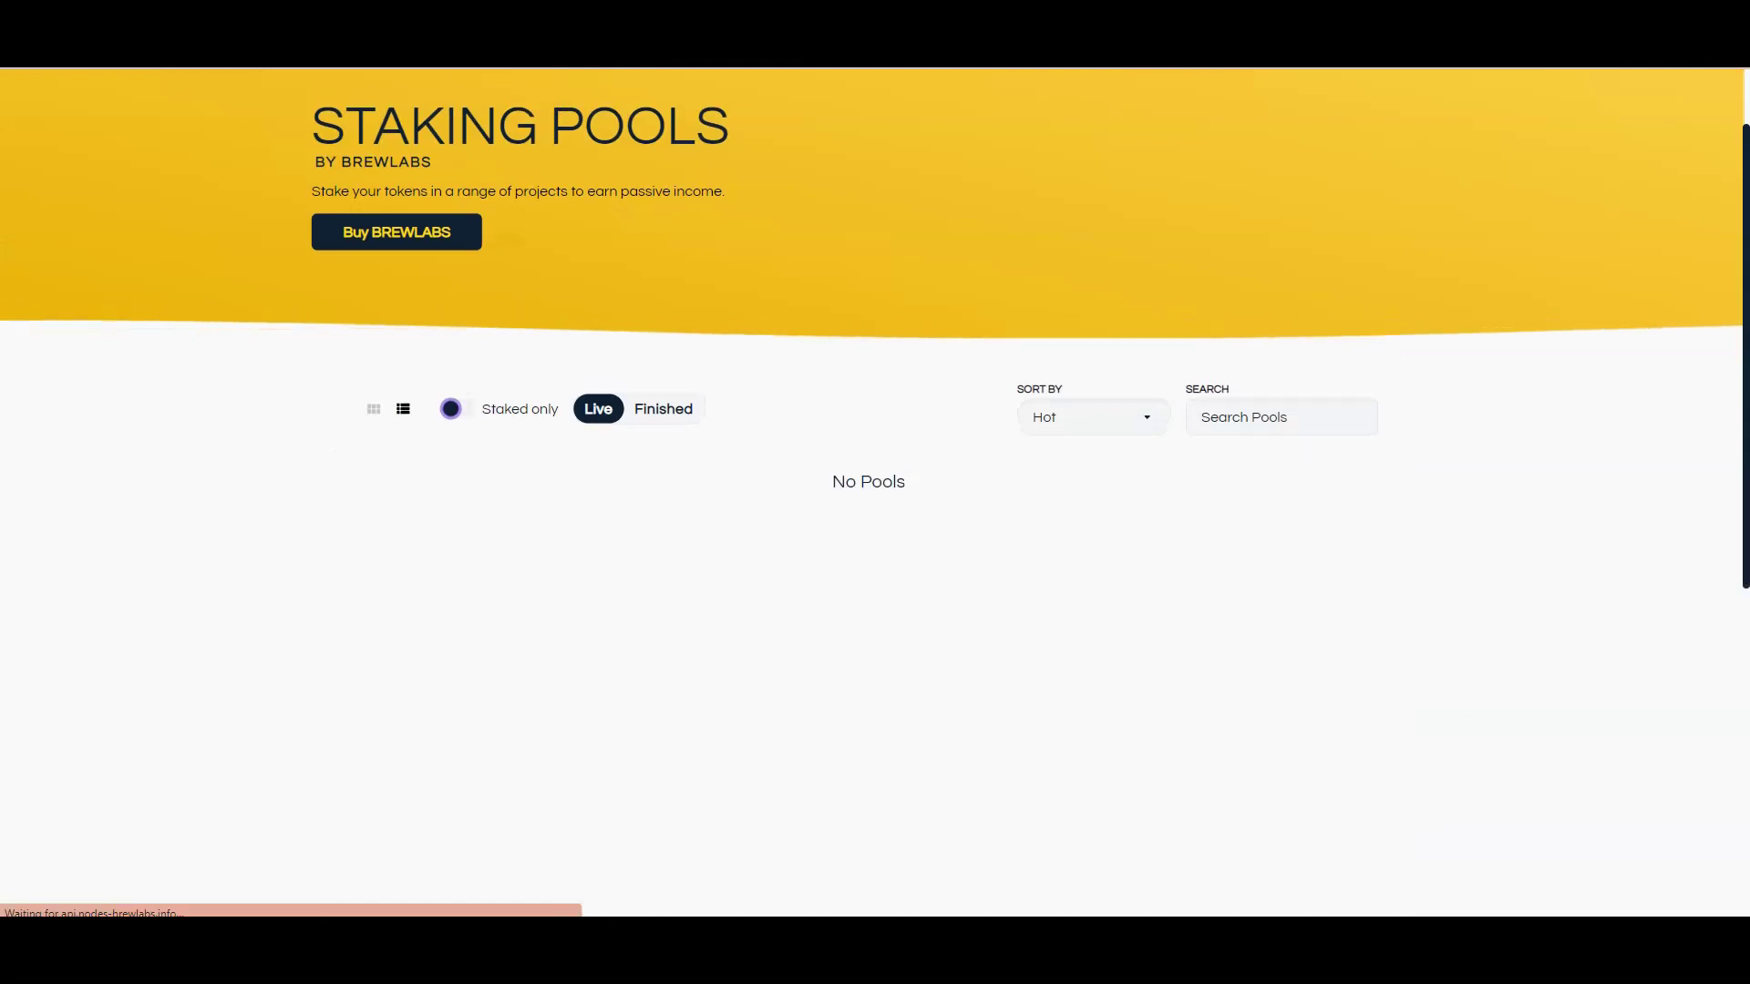
pyautogui.scroll(1, 450, 400)
pyautogui.scroll(-1, 1247, 490)
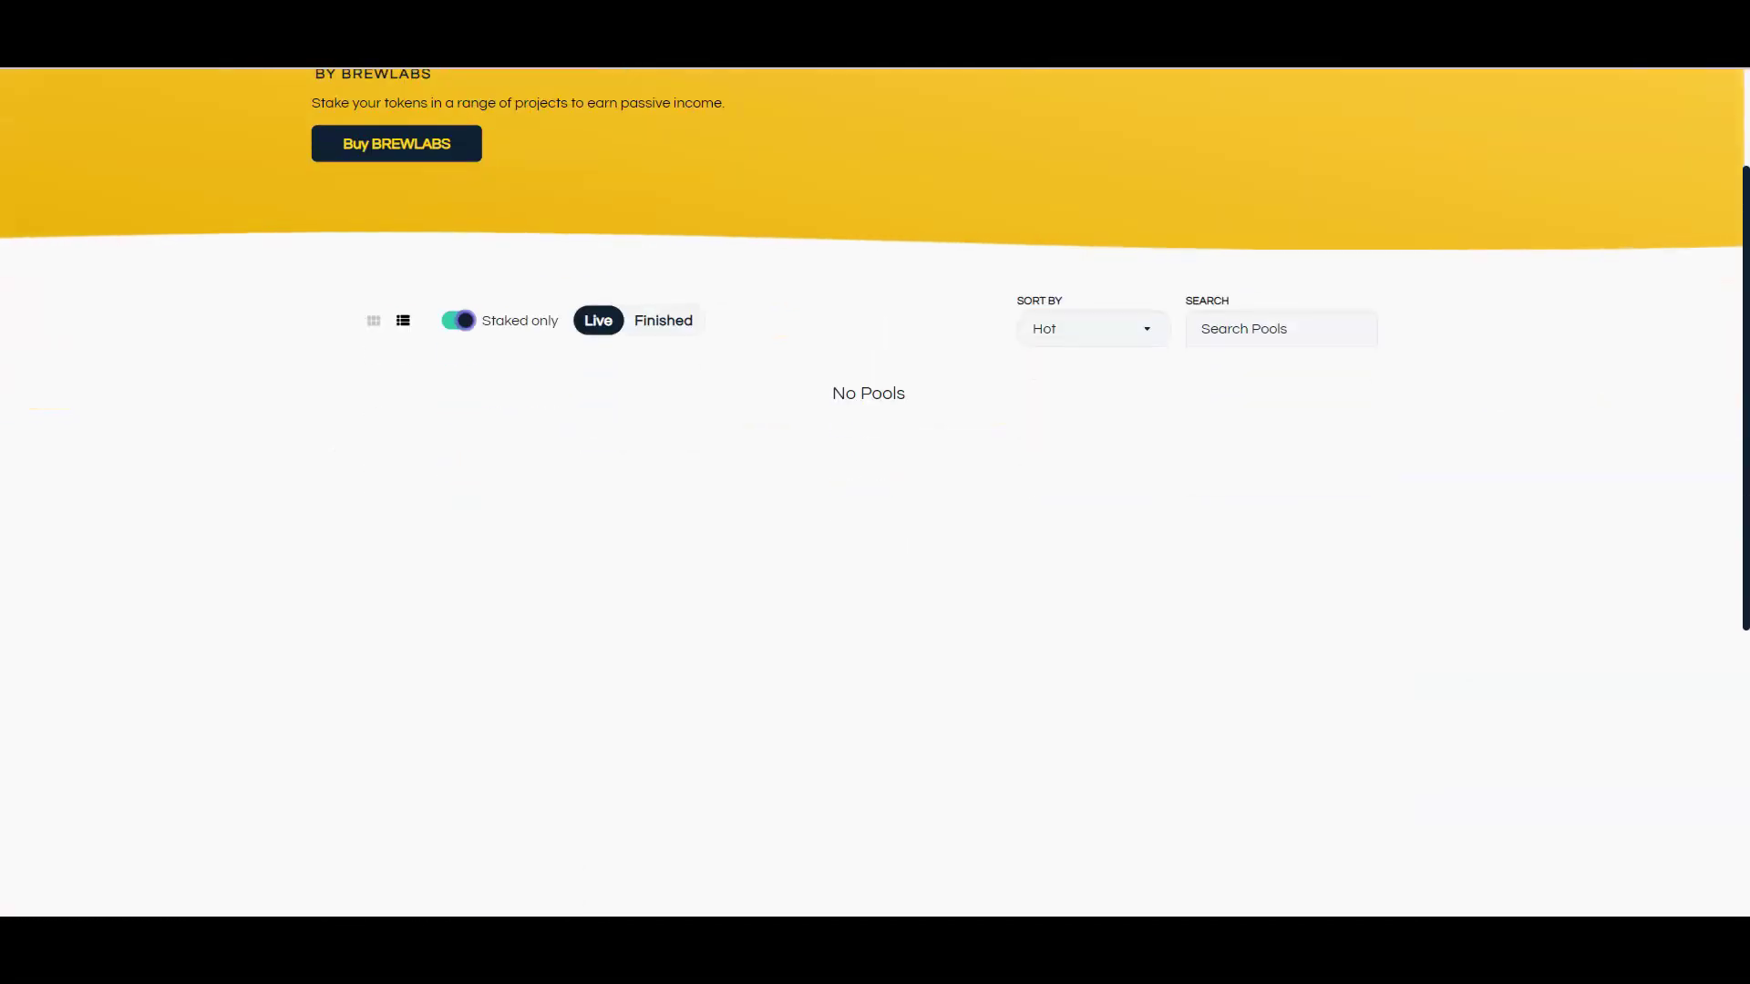
pyautogui.rightClick(1248, 490)
pyautogui.click(1297, 542)
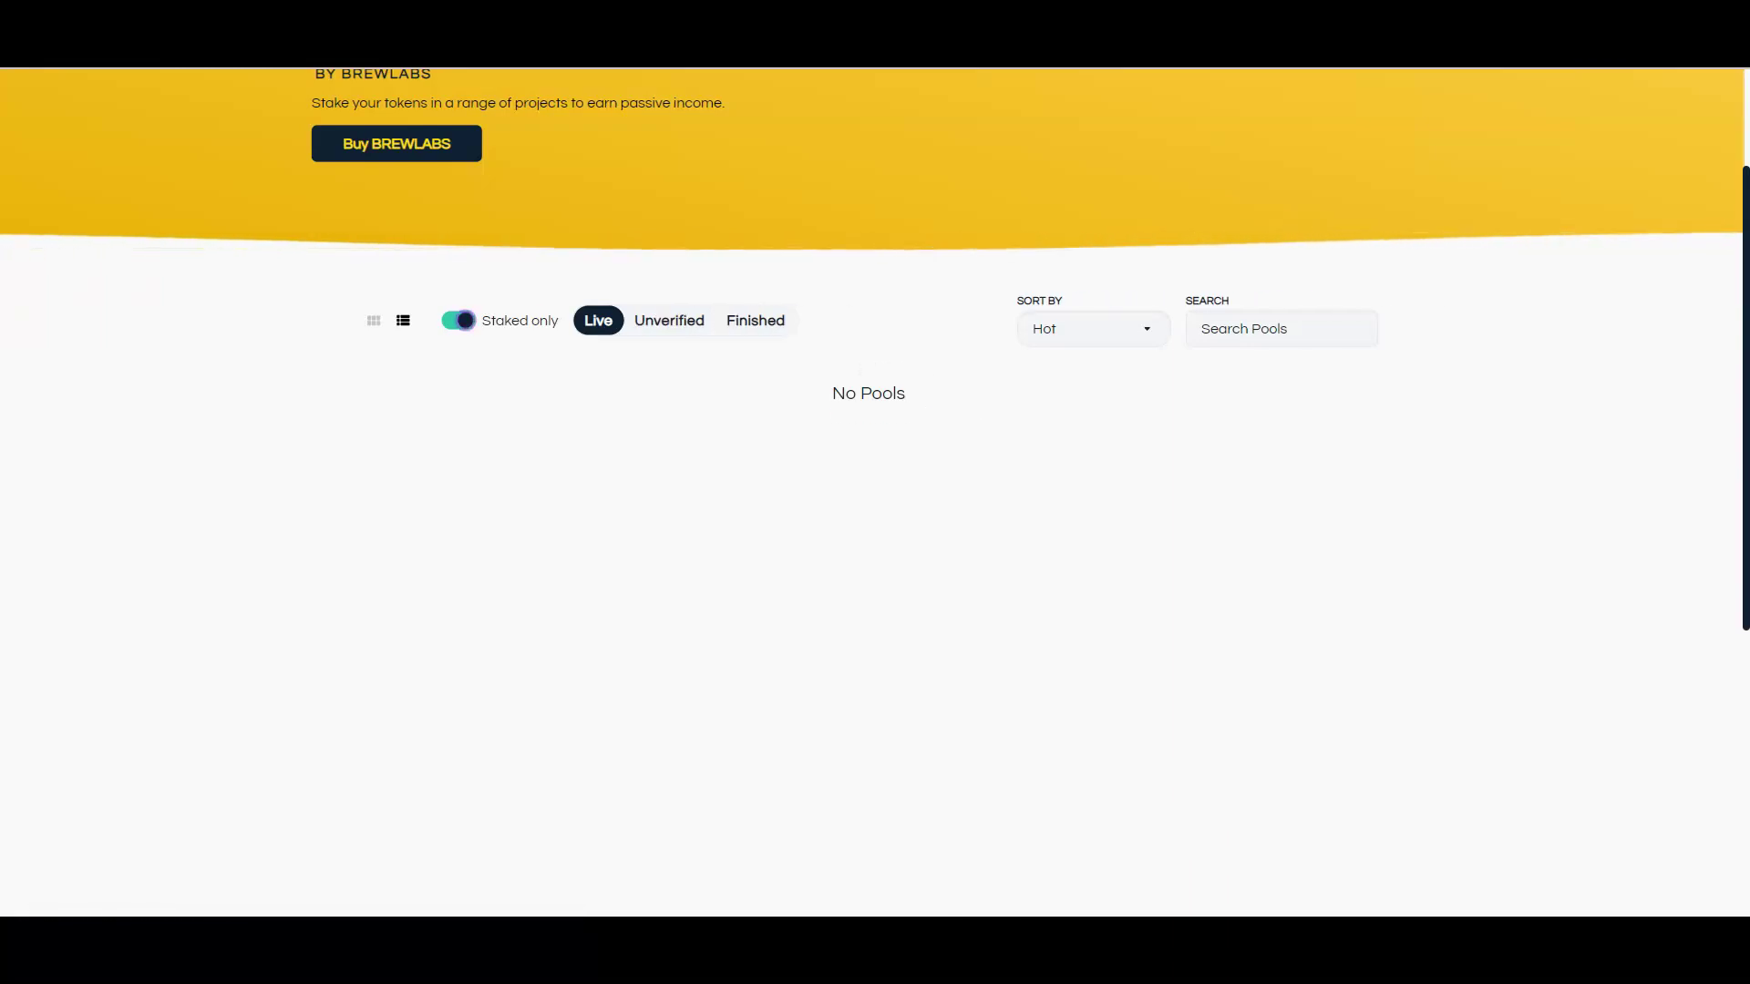
pyautogui.scroll(-5, 876, 548)
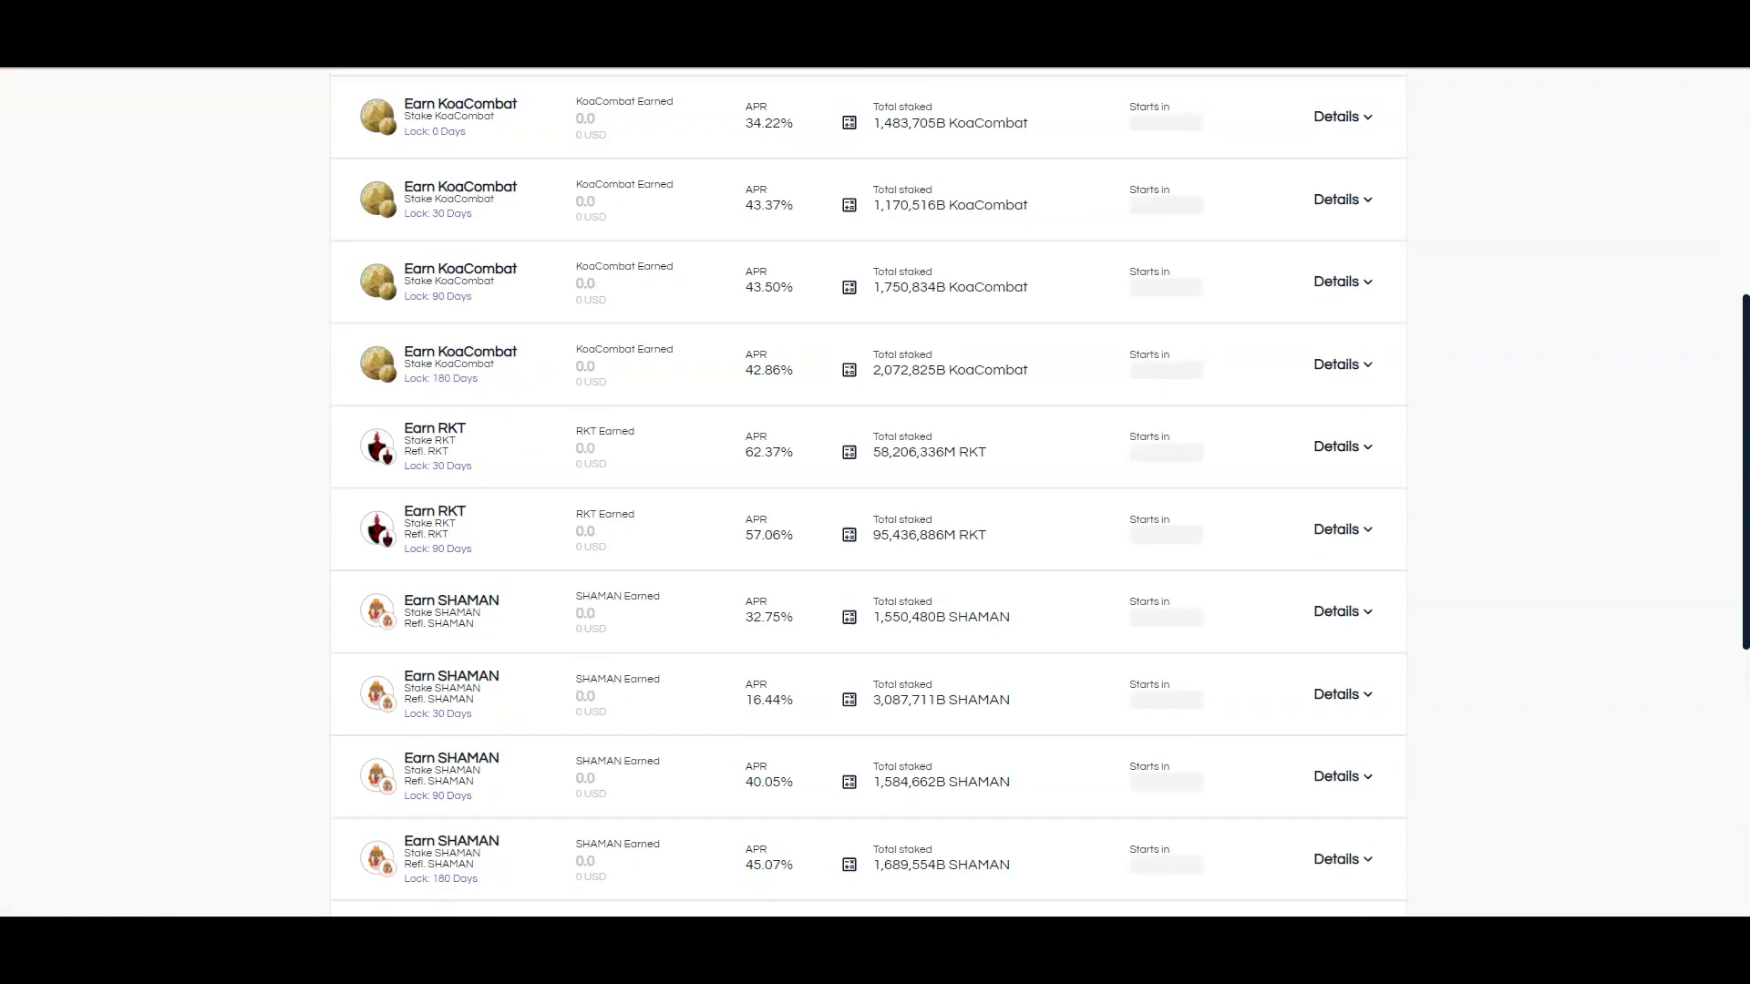
pyautogui.scroll(-5, 874, 548)
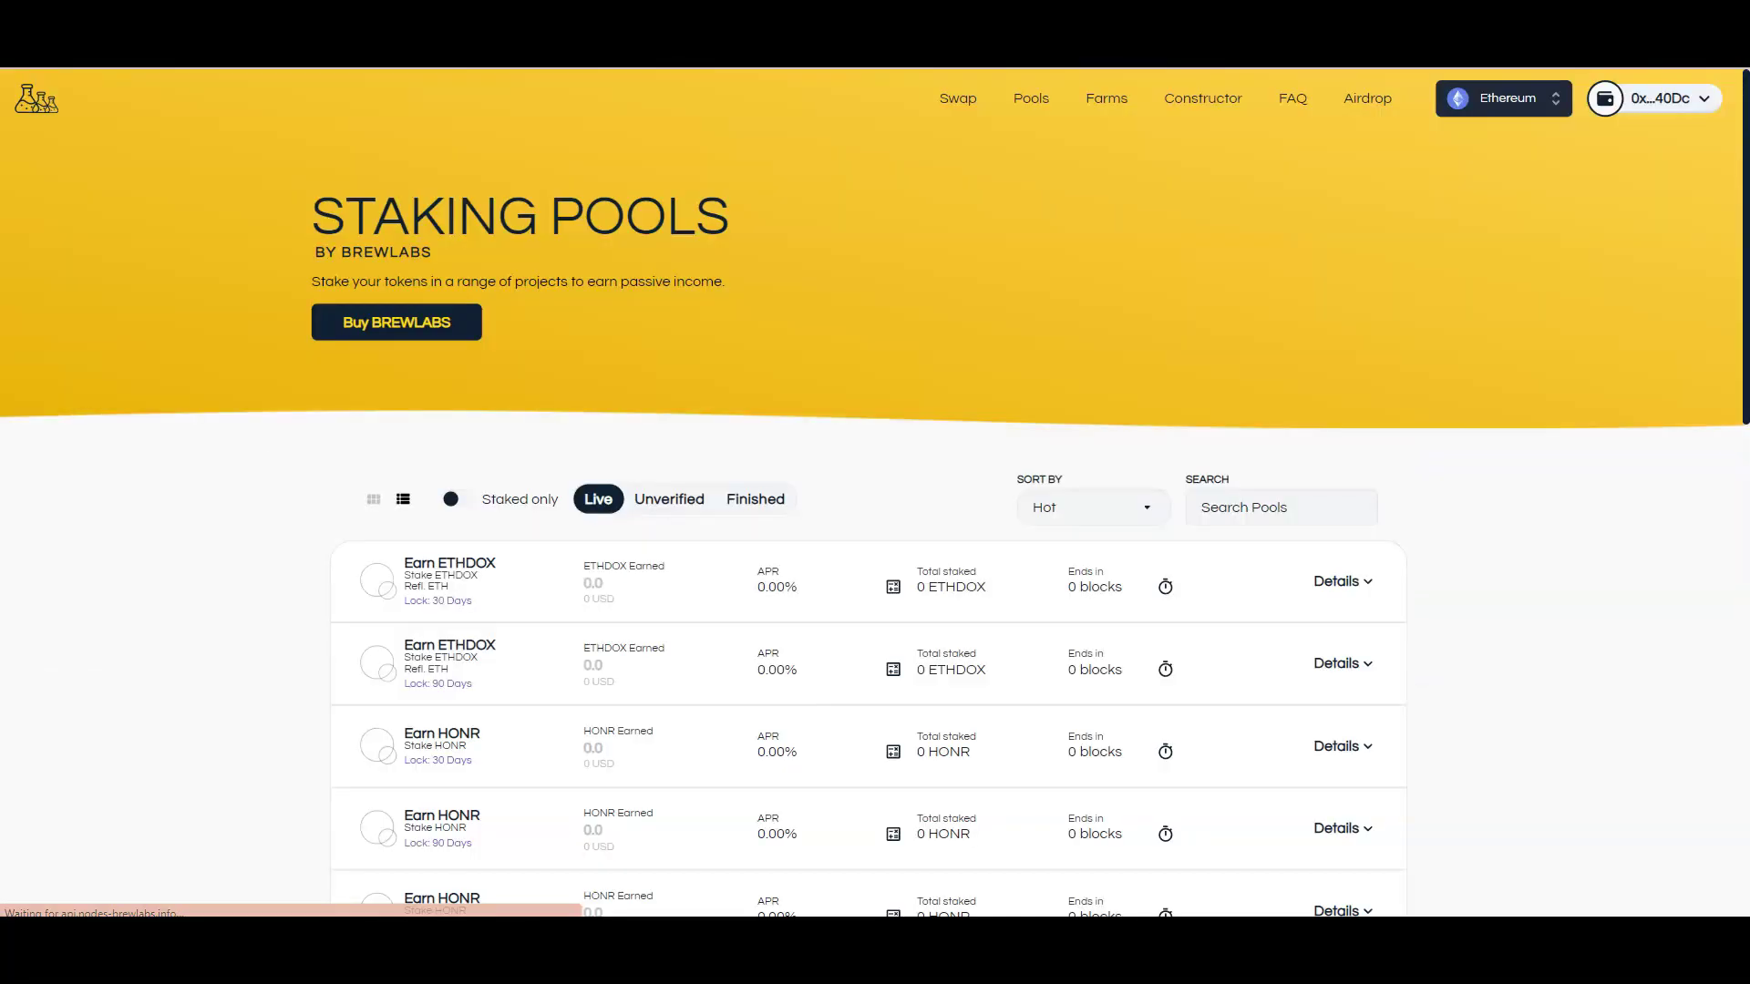
# Step: Search the pools for 'dryp' and expand the 90-day DRYP pool's details
pyautogui.press('Tab')
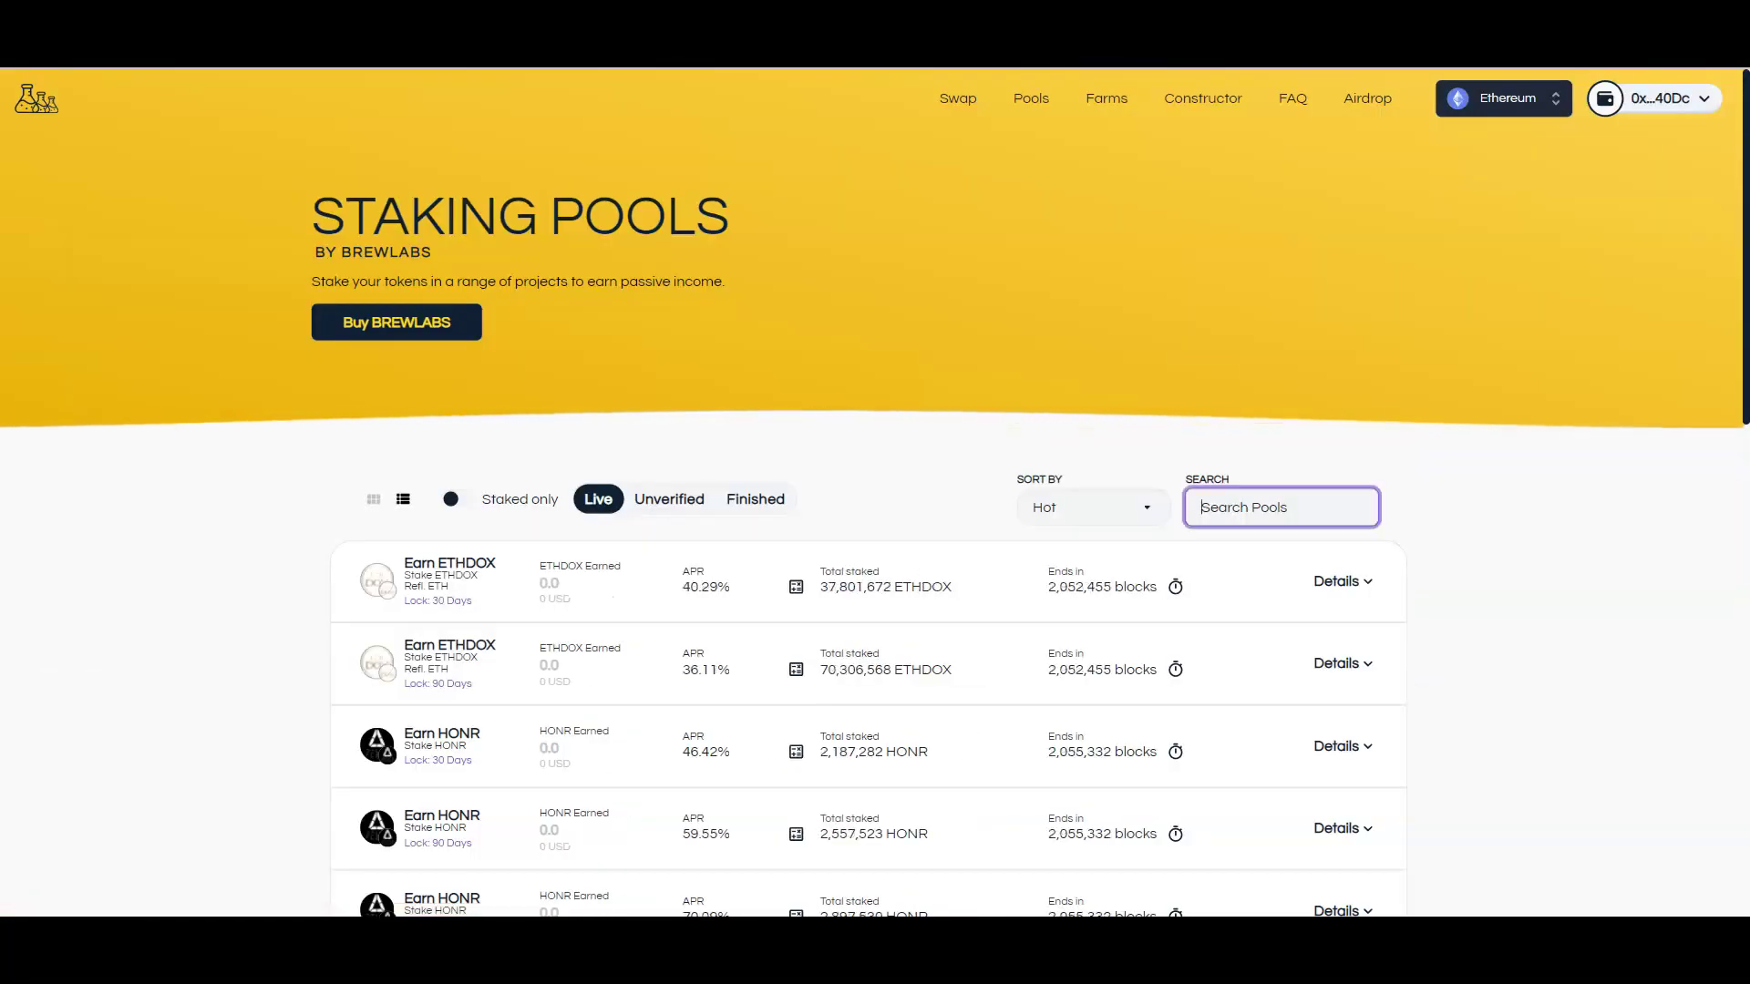
pyautogui.write('d')
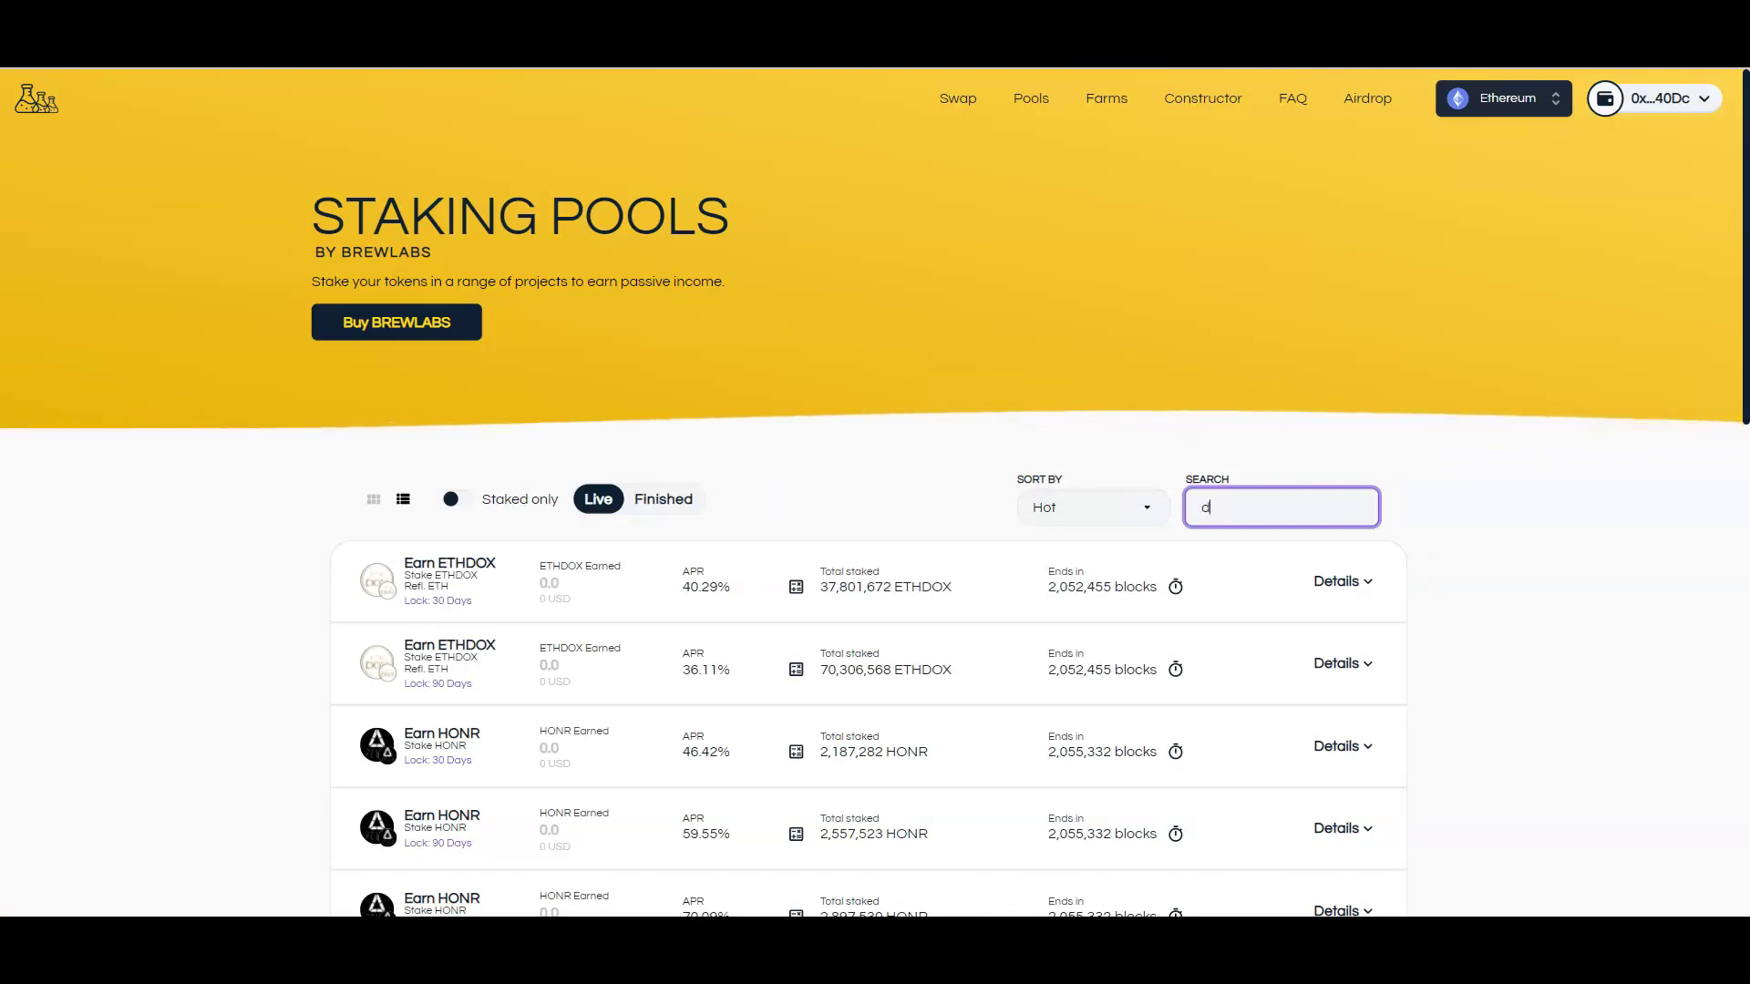
pyautogui.write('ryp')
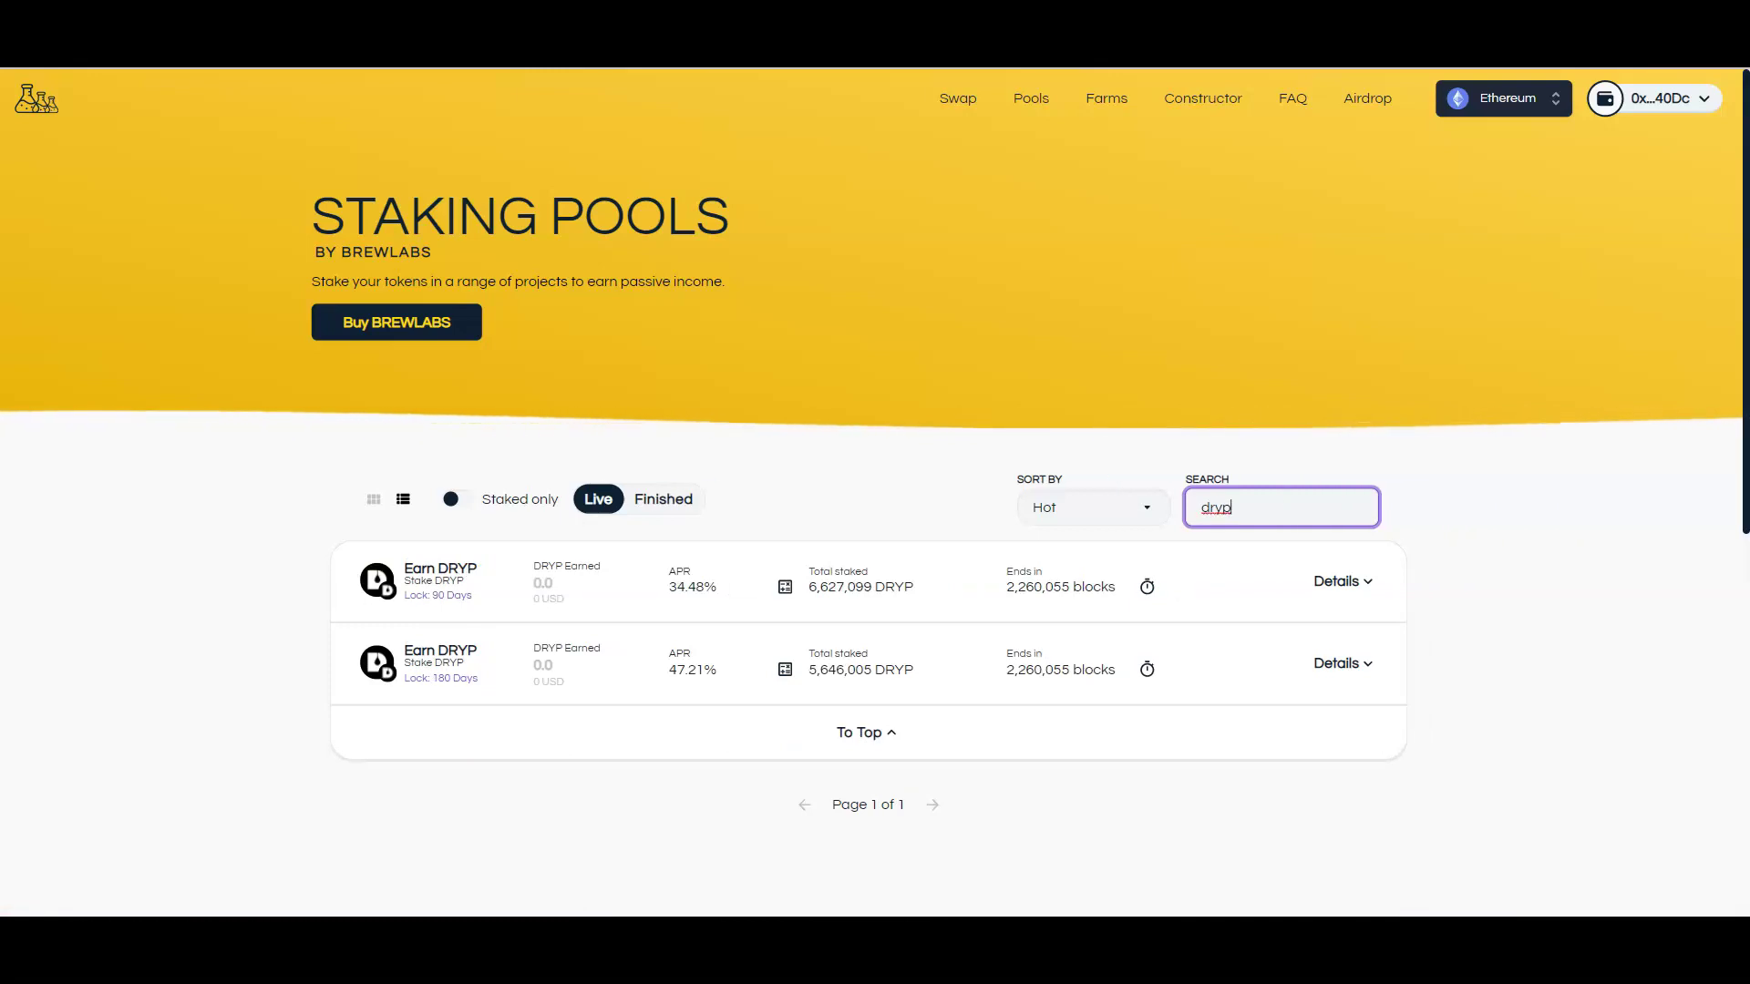
pyautogui.click(1343, 581)
pyautogui.scroll(-1, 875, 547)
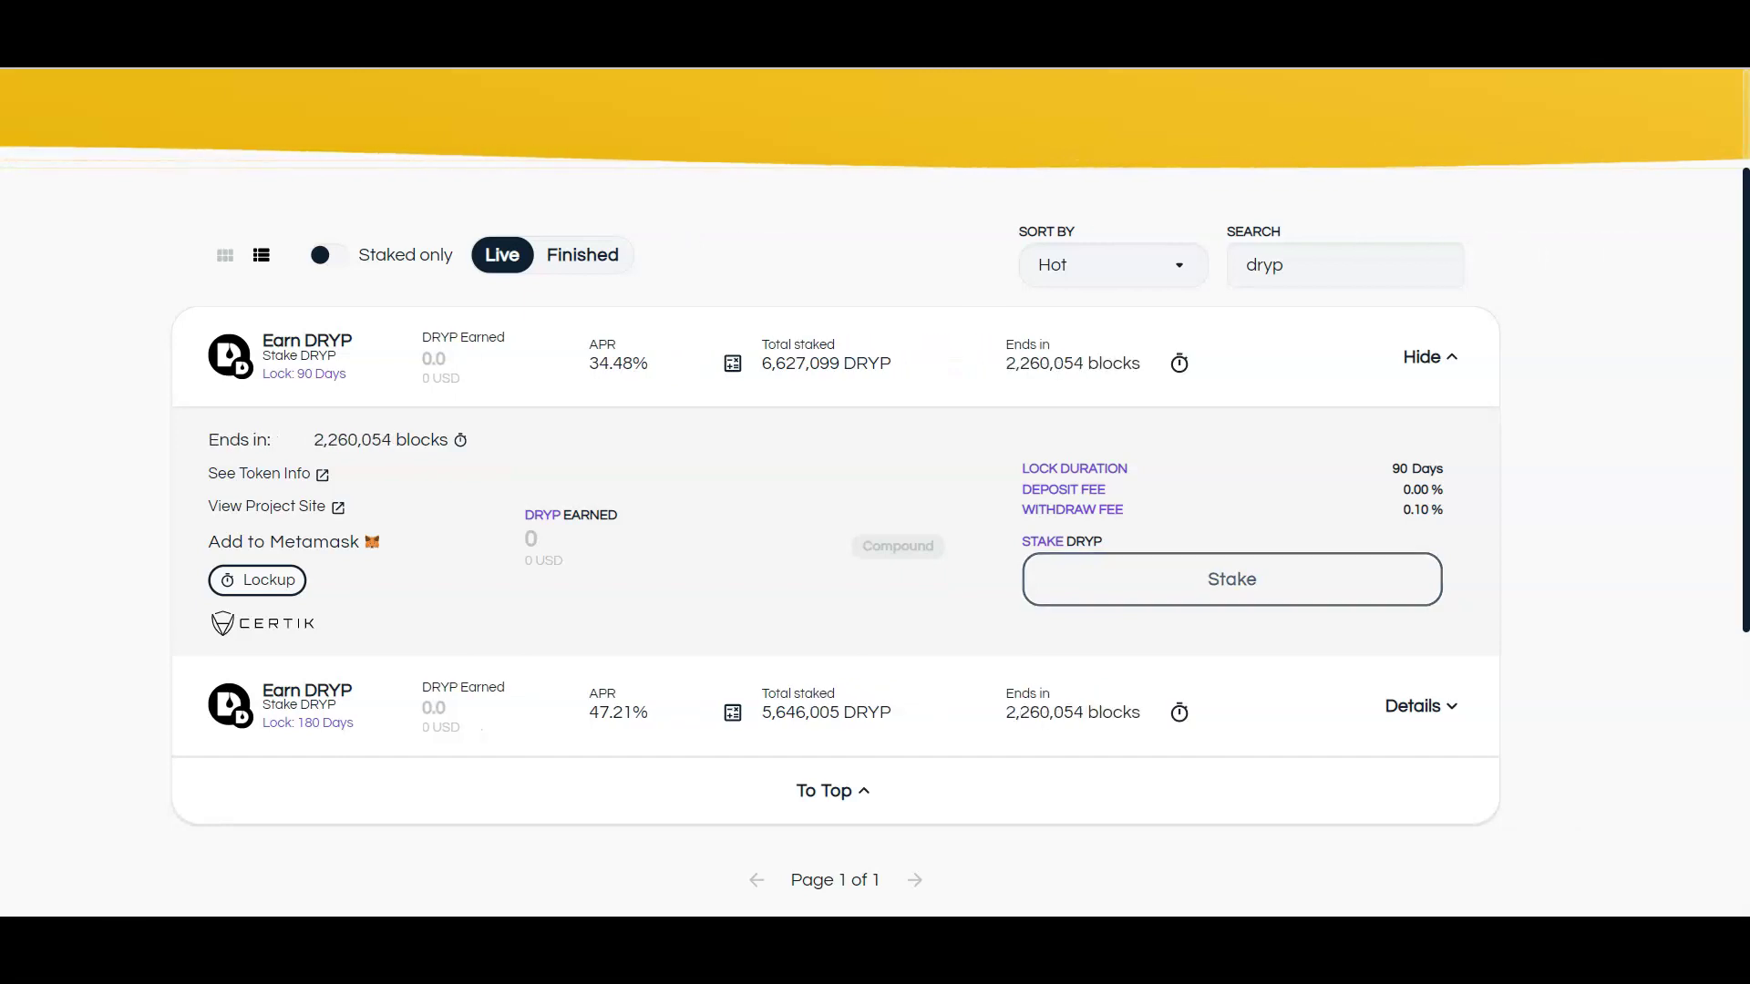
# Step: Slide the 90-day DRYP stake to 3554.1 DRYP and open its ROI calculator
pyautogui.click(1232, 577)
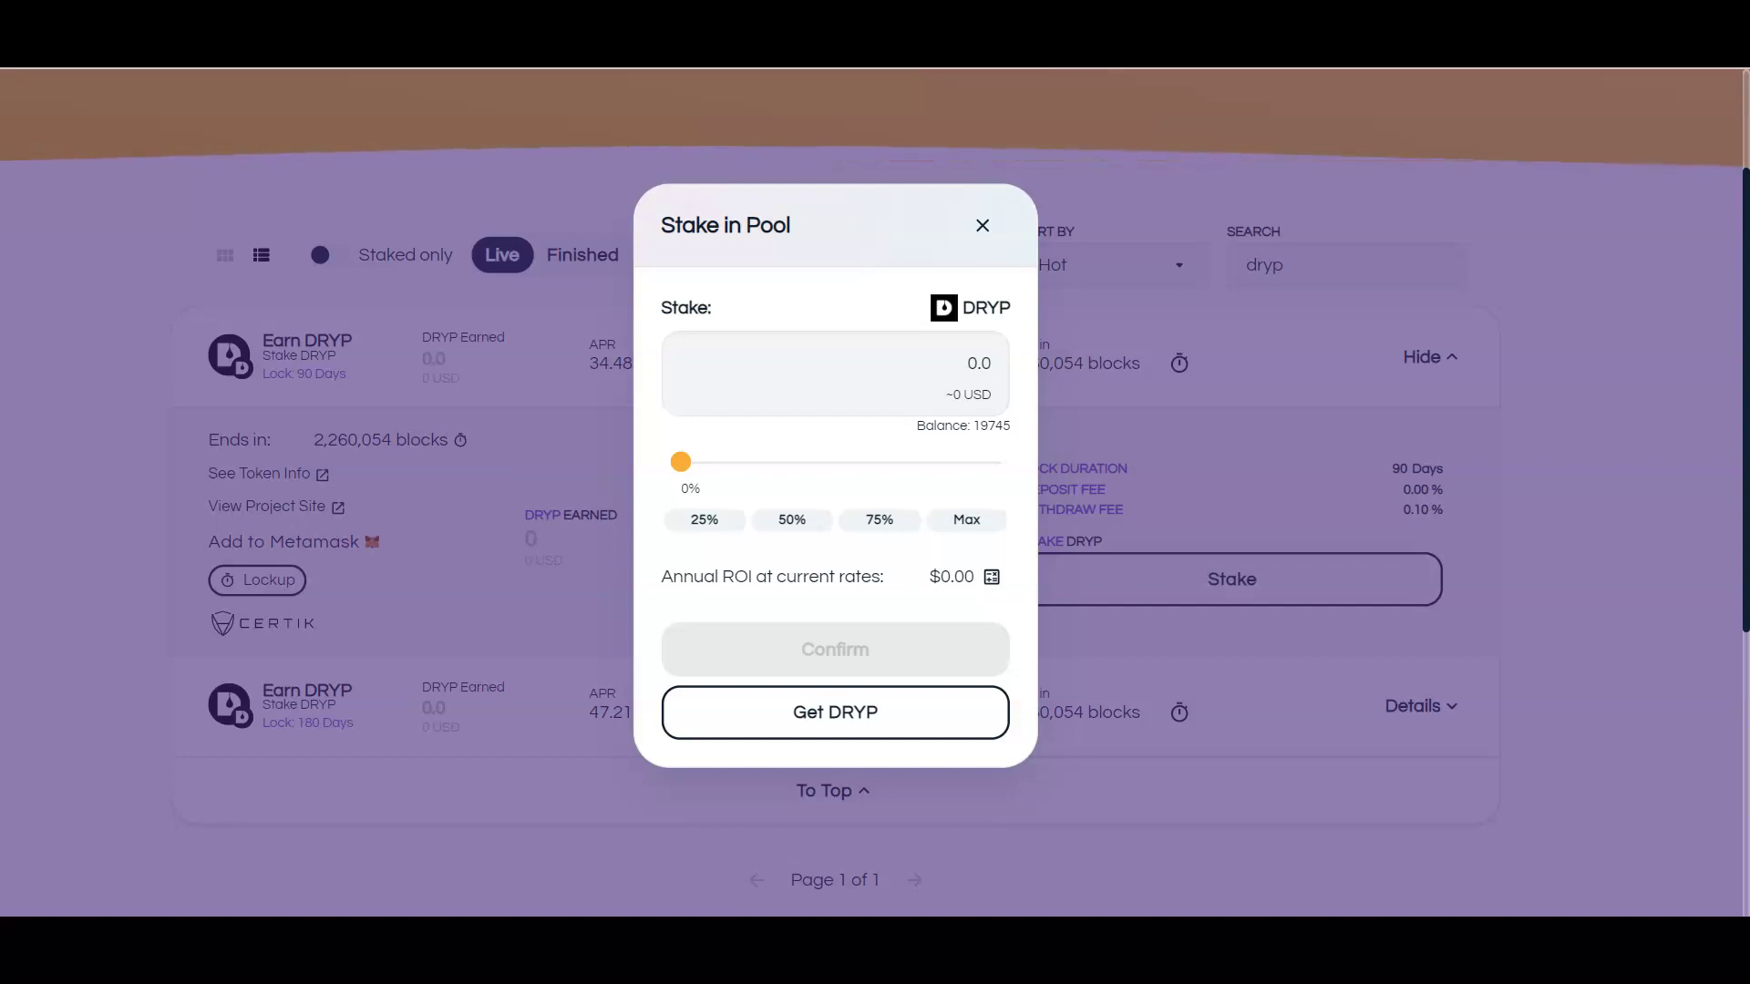
pyautogui.moveTo(680, 460); pyautogui.dragTo(991, 461)
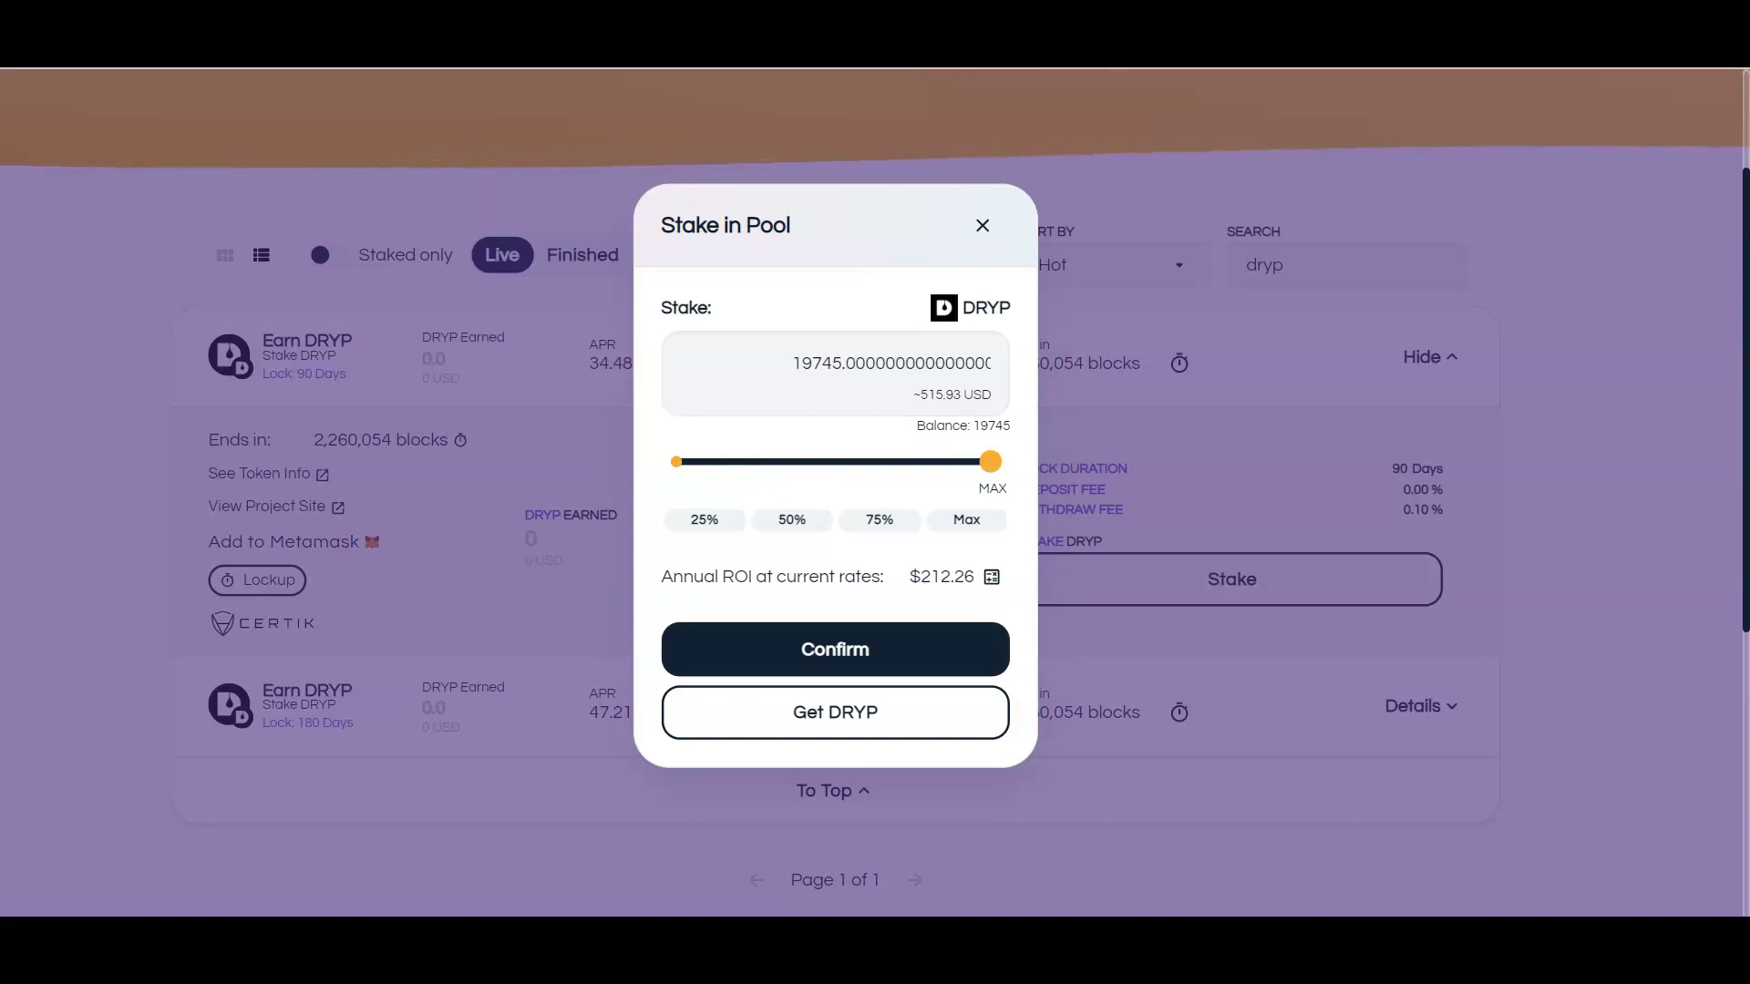
pyautogui.moveTo(991, 460); pyautogui.dragTo(676, 461)
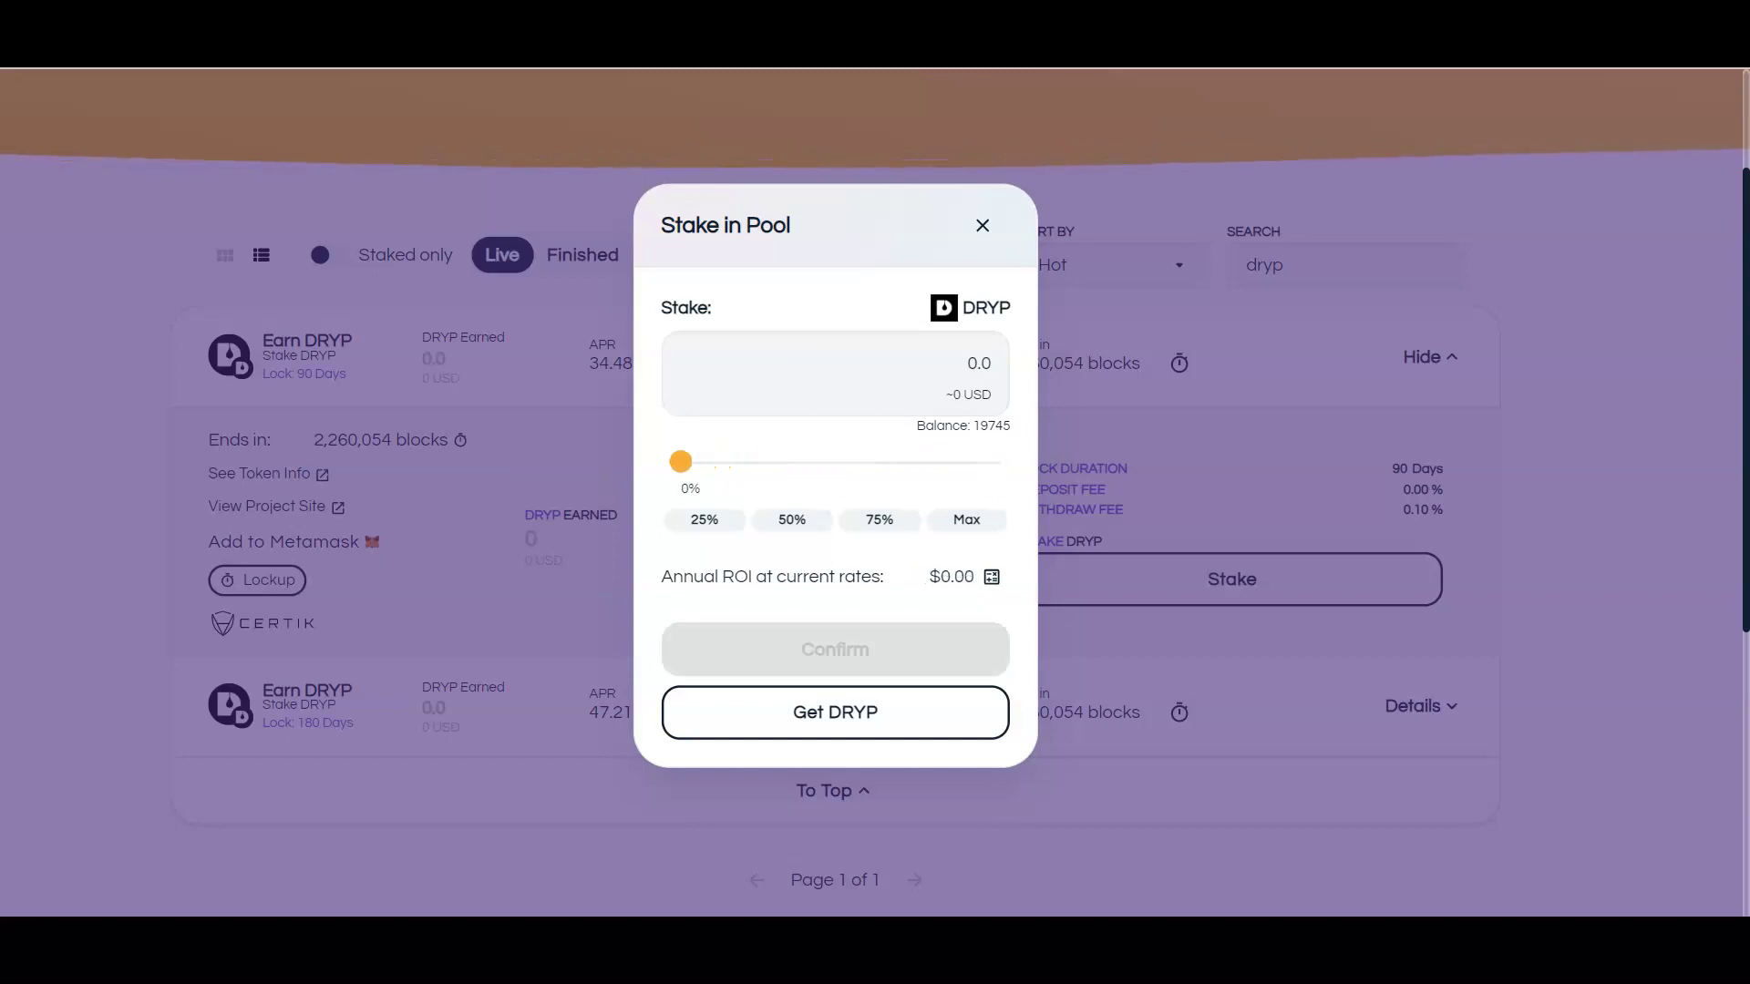
pyautogui.click(704, 519)
pyautogui.click(791, 519)
pyautogui.click(879, 520)
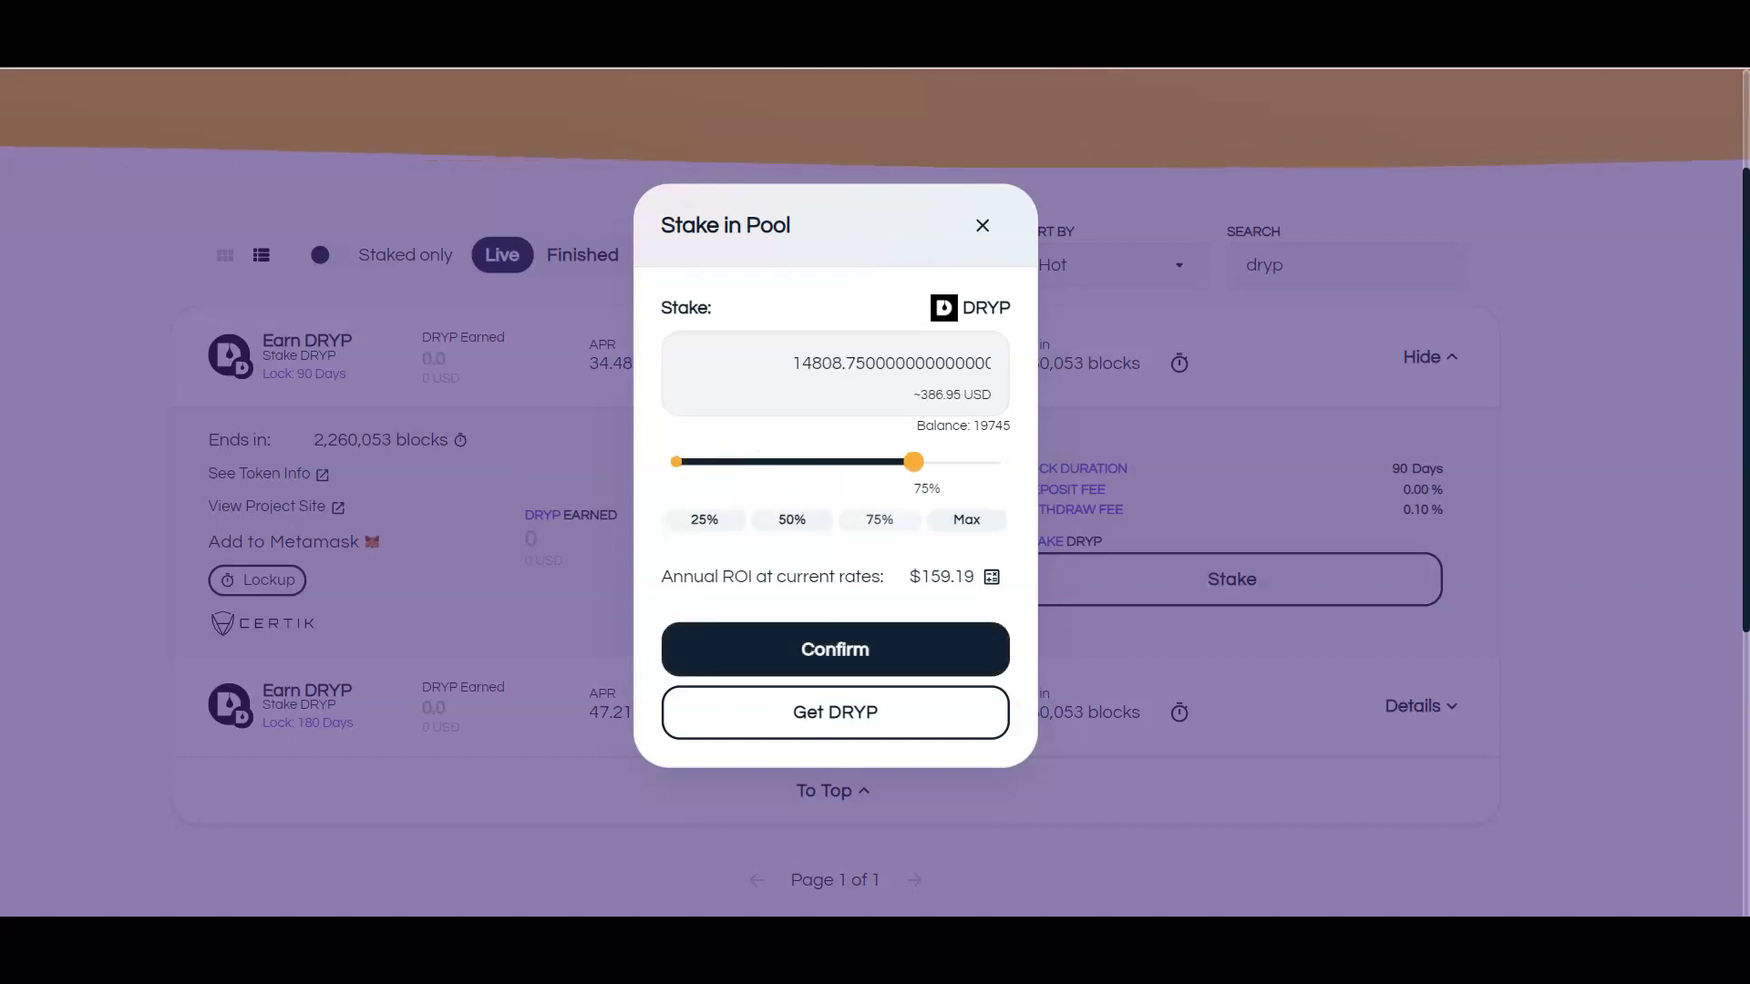
pyautogui.moveTo(913, 461); pyautogui.dragTo(736, 460)
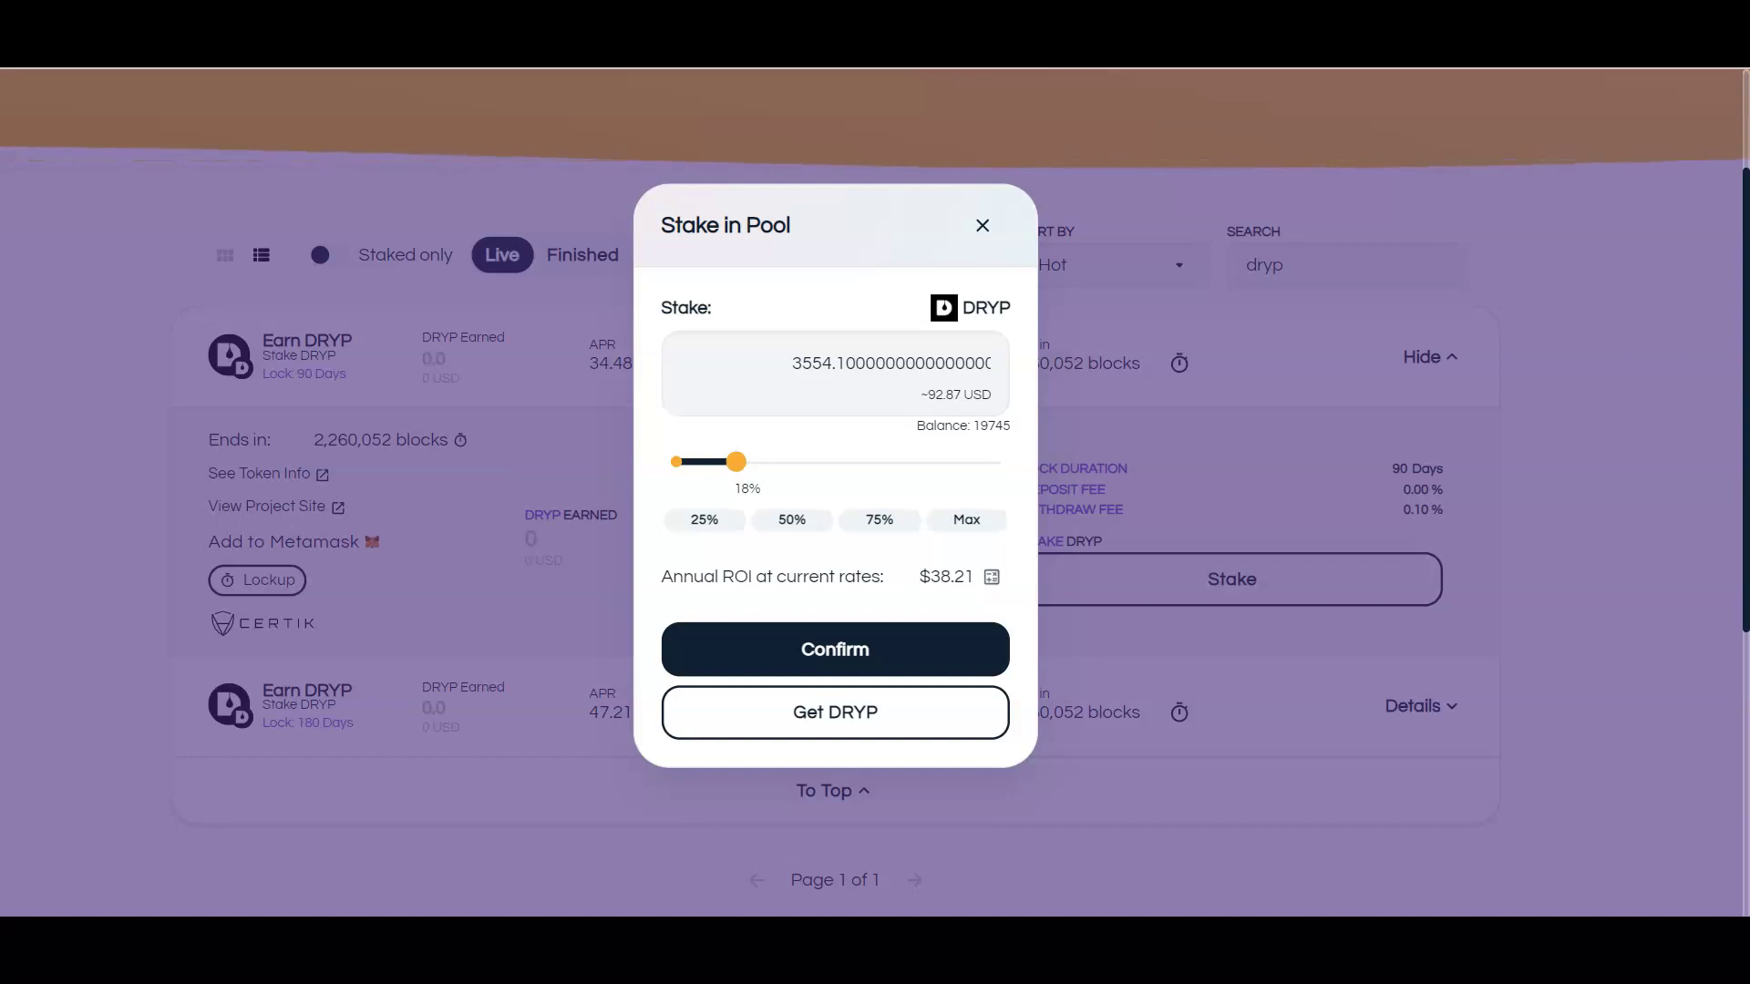
pyautogui.click(992, 576)
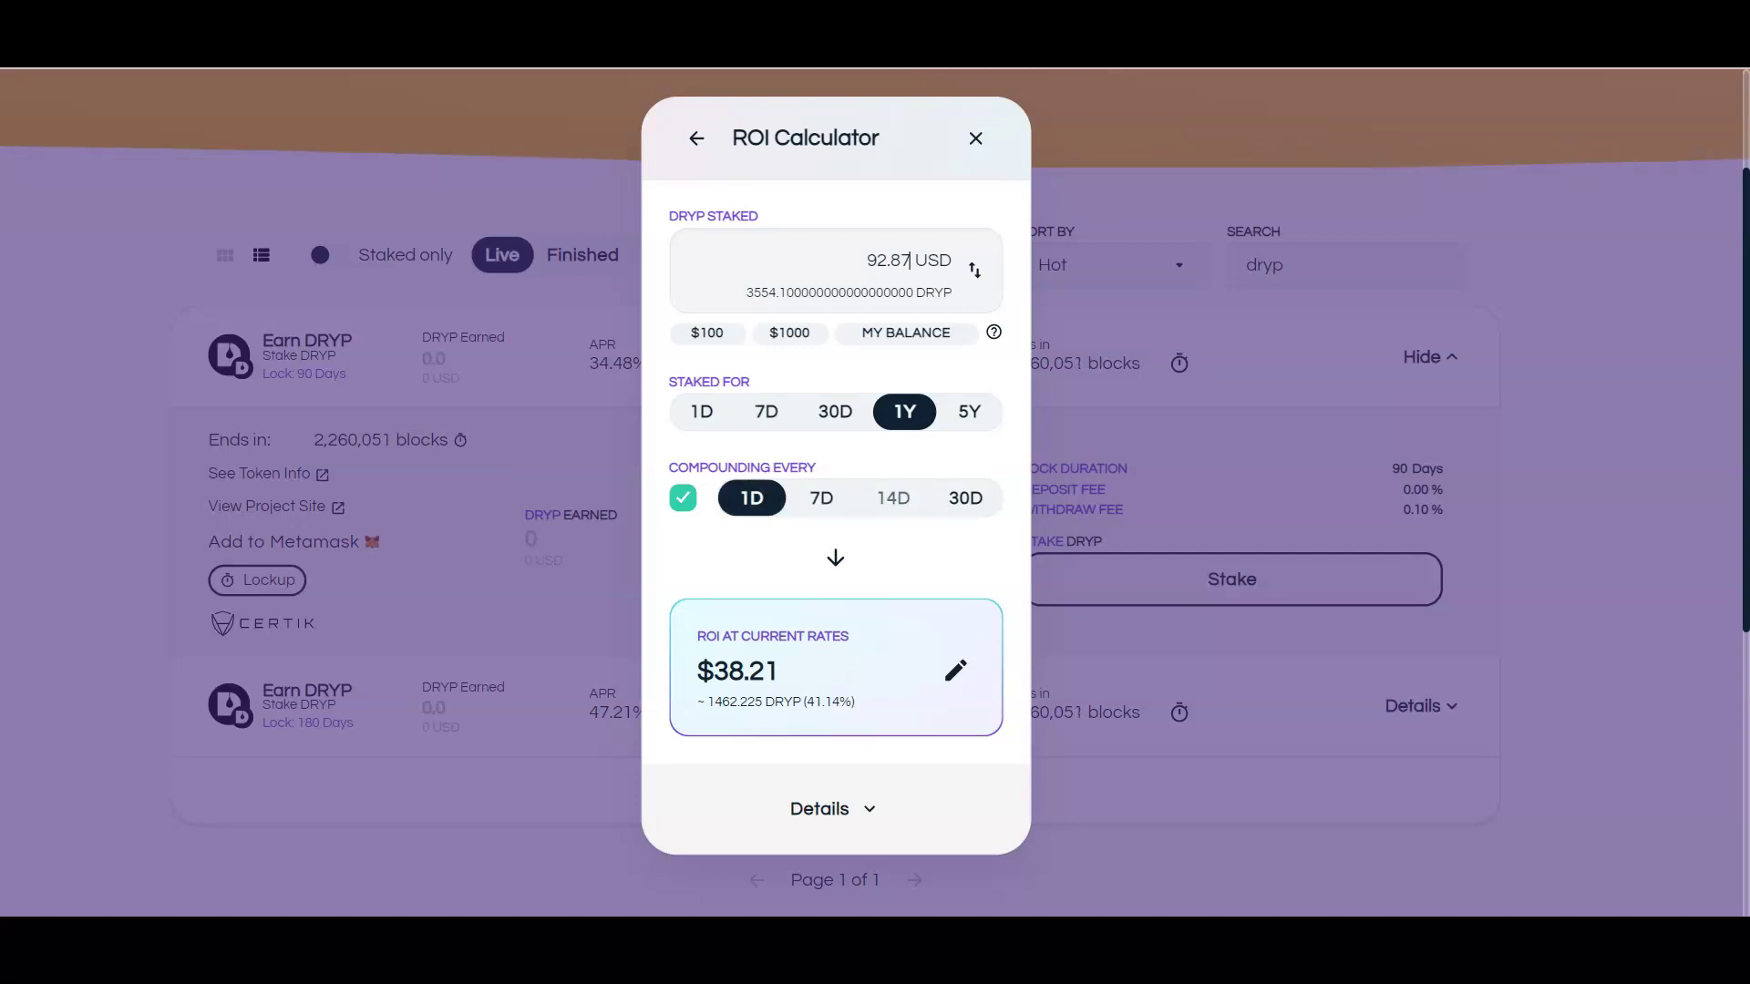
# Step: Expand the ROI details showing APR and APY, then return to the Stake in Pool form
pyautogui.click(831, 807)
pyautogui.scroll(-1, 832, 684)
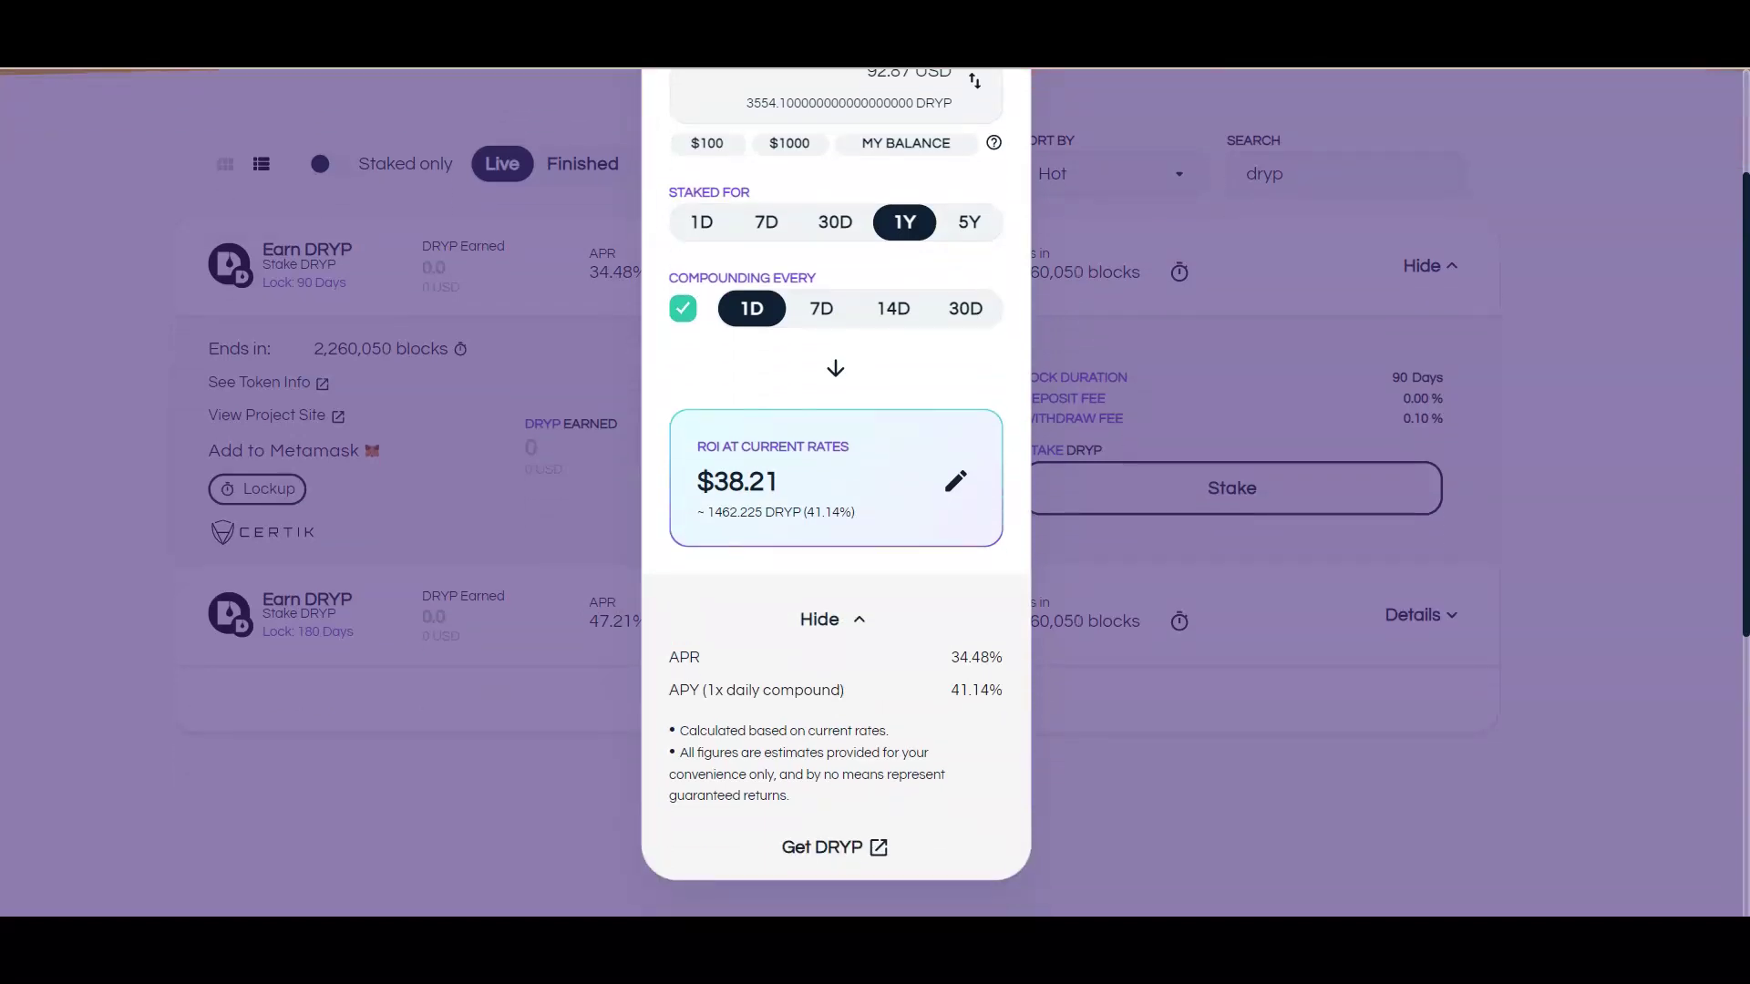
pyautogui.scroll(2, 875, 547)
pyautogui.press('Escape')
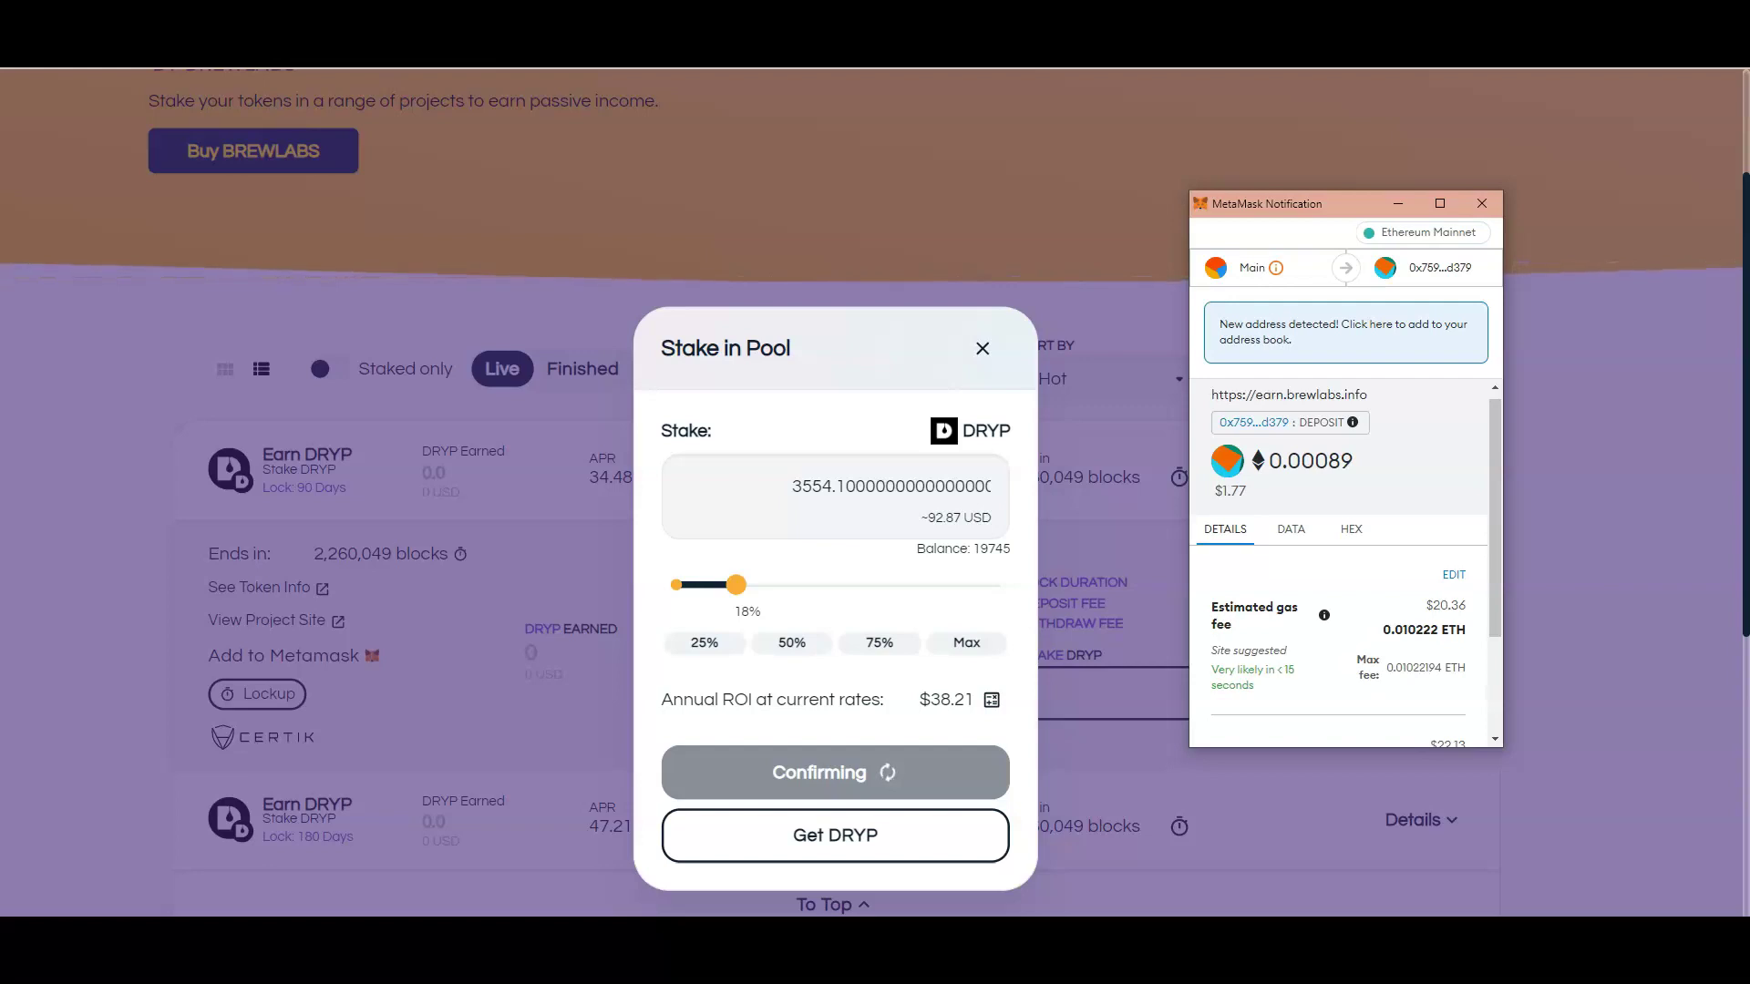
pyautogui.scroll(-2, 1345, 546)
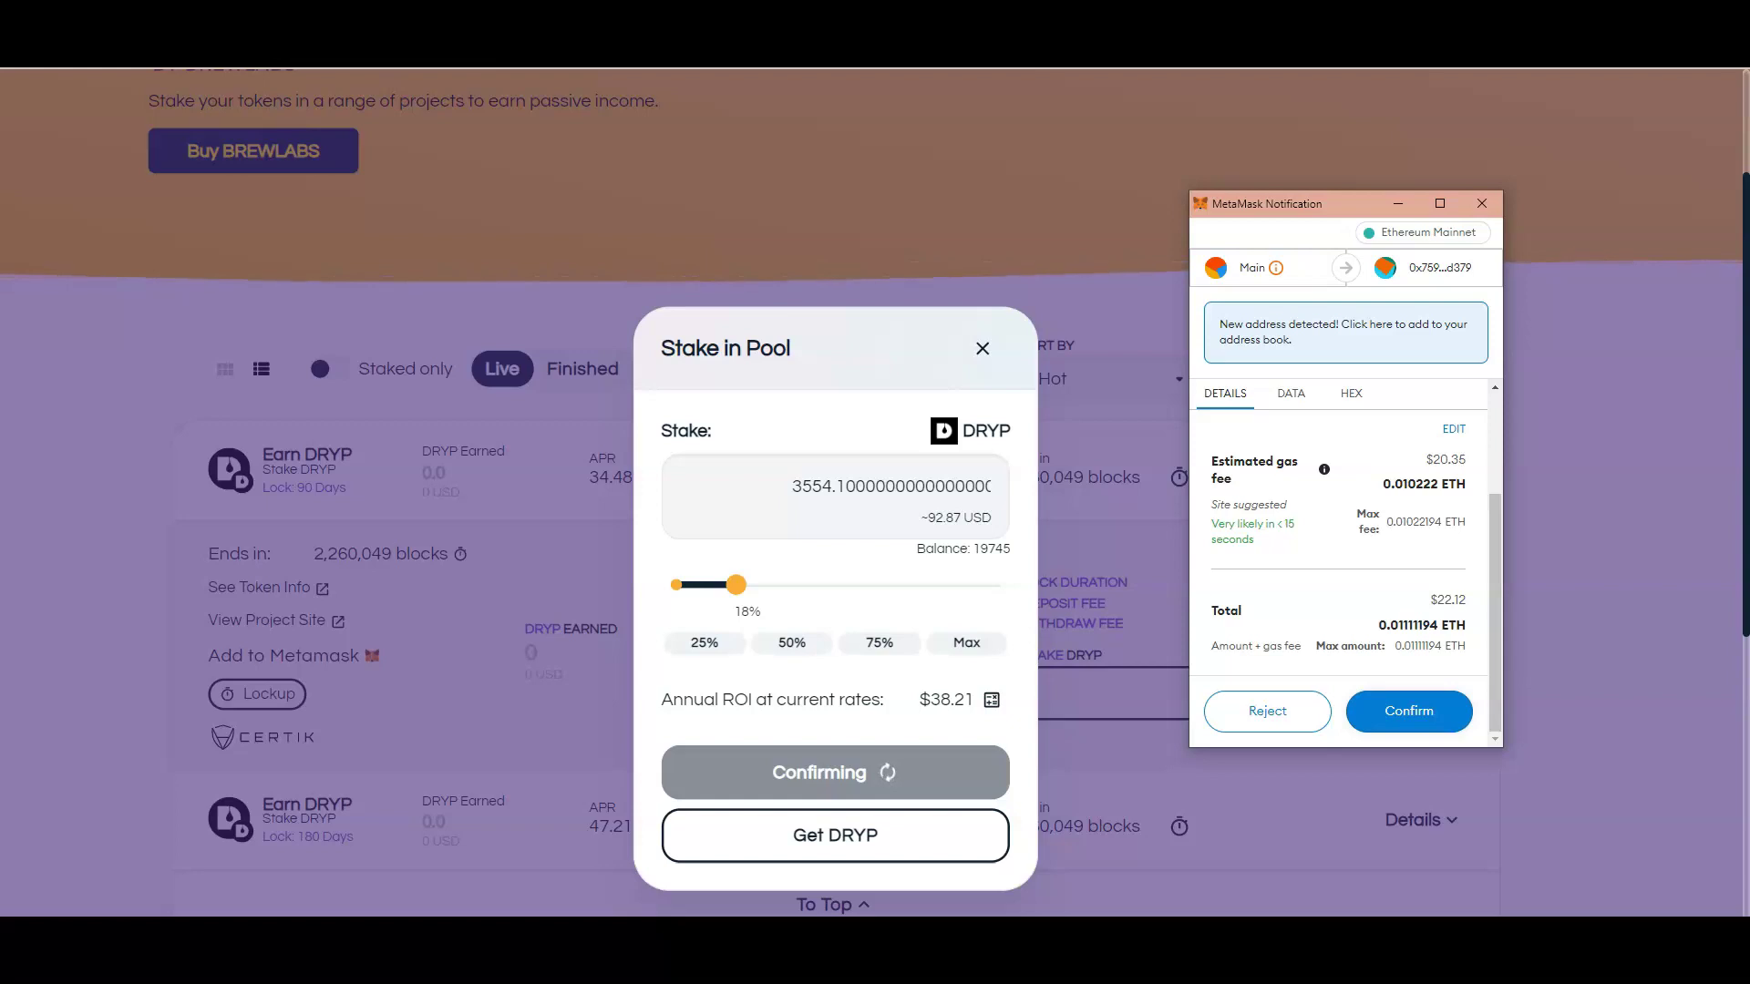
# Step: Reject the 3554.1 DRYP deposit request in the MetaMask notification
pyautogui.click(1266, 711)
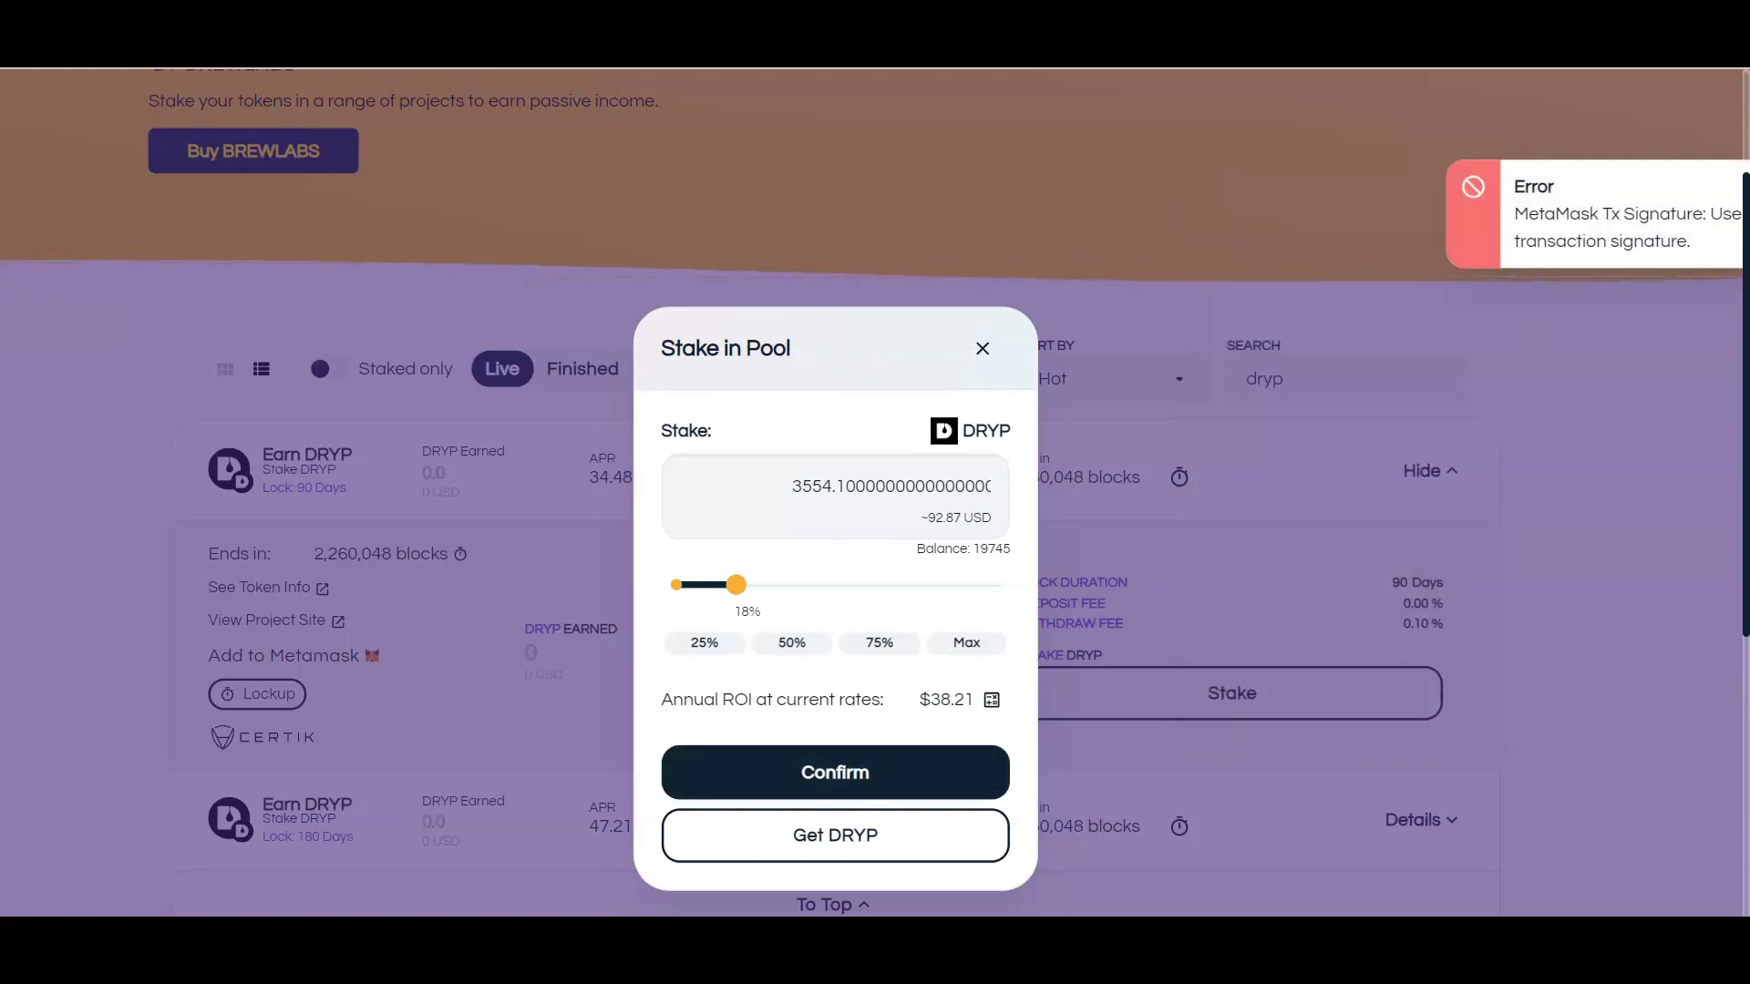
# Step: Raise the DRYP stake to 43% (8490.35 DRYP) and submit it for MetaMask deposit approval
pyautogui.moveTo(736, 583); pyautogui.dragTo(814, 585)
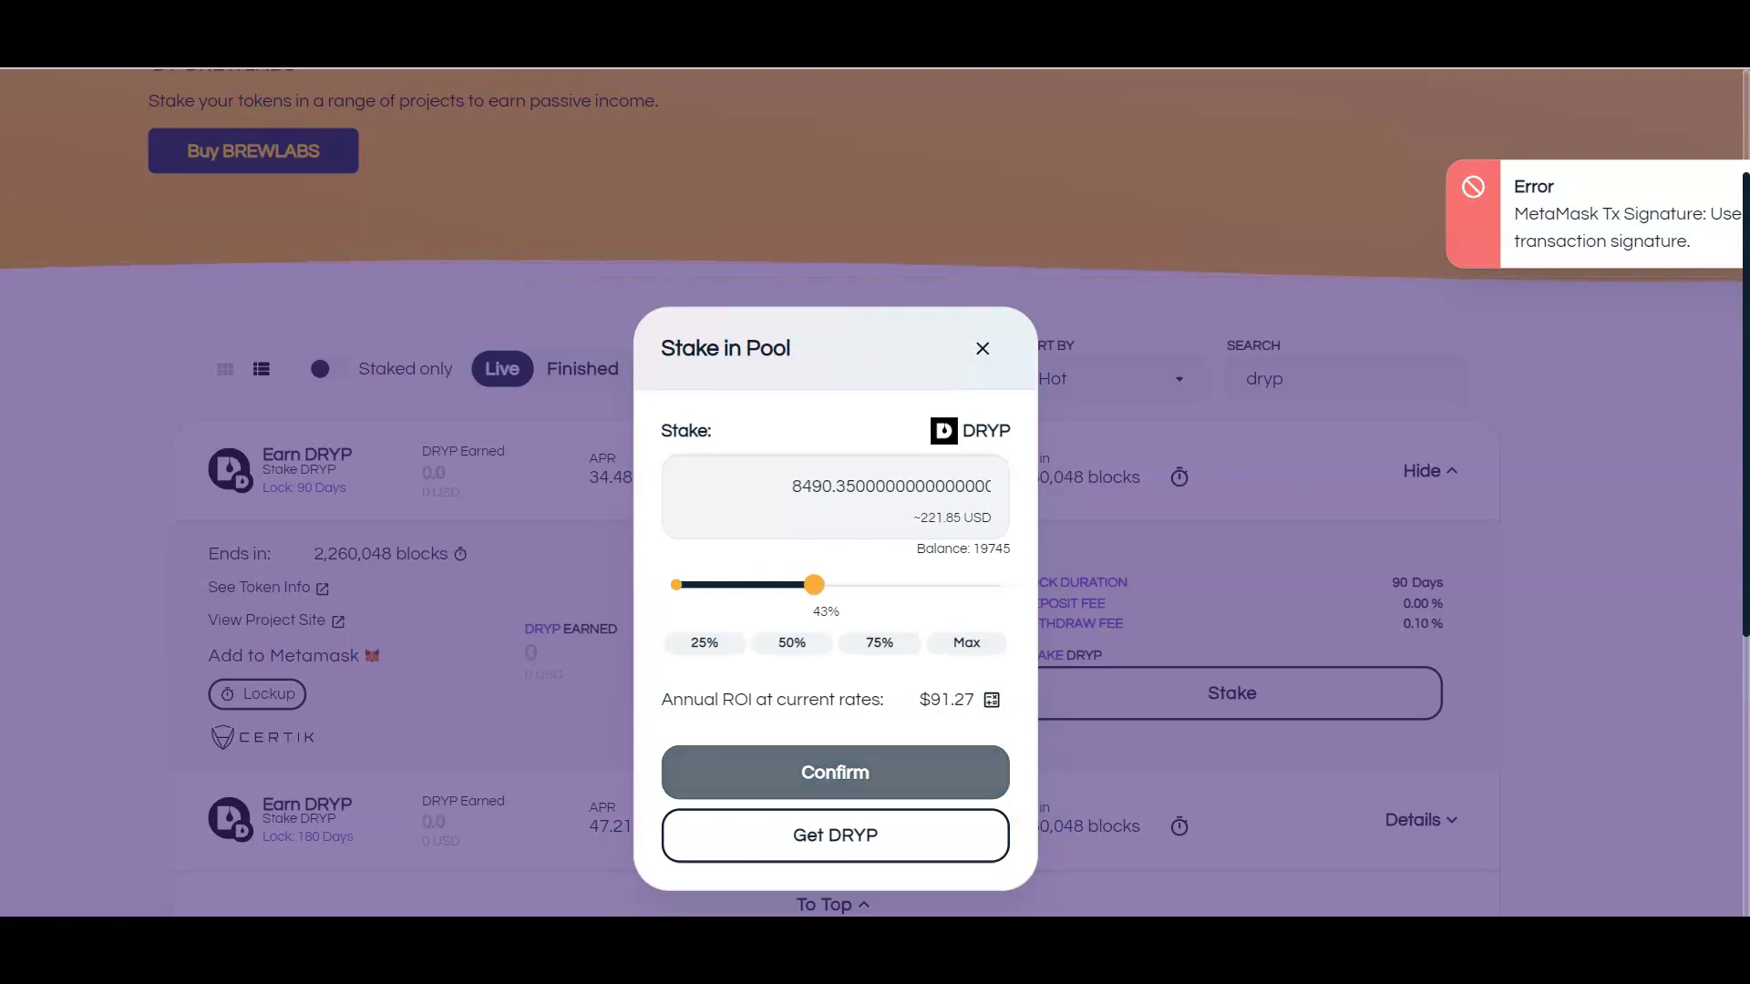
pyautogui.click(835, 772)
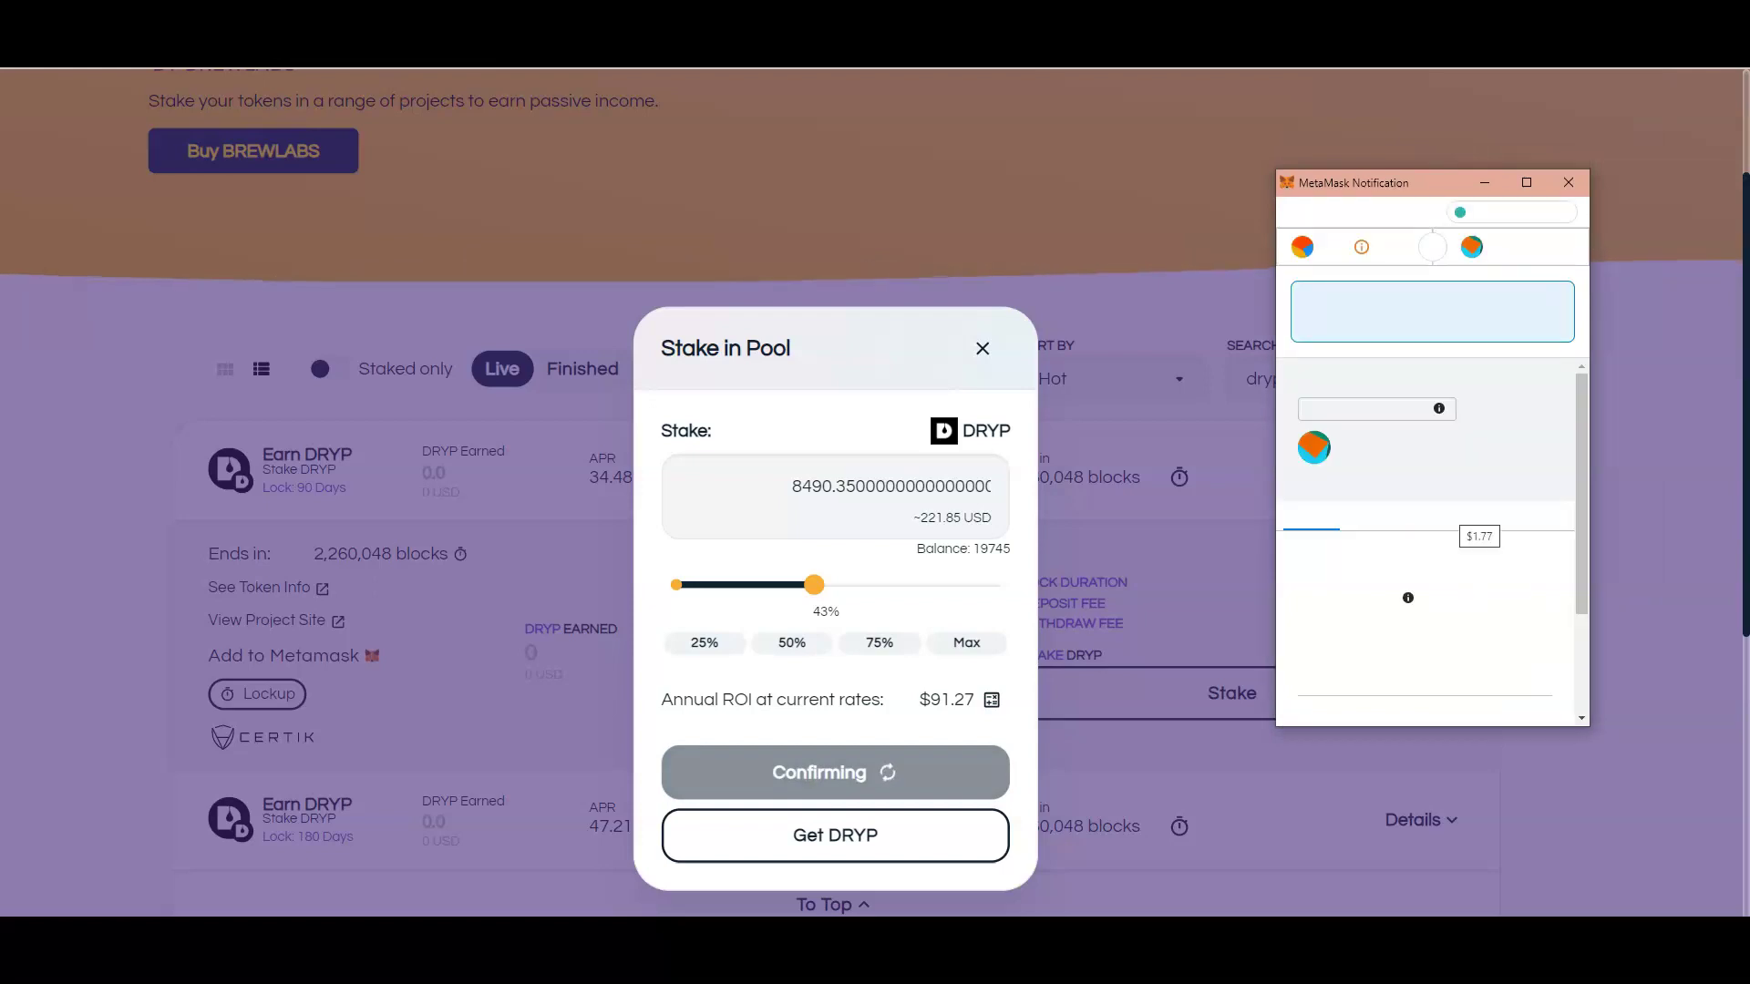
pyautogui.scroll(-2, 1431, 547)
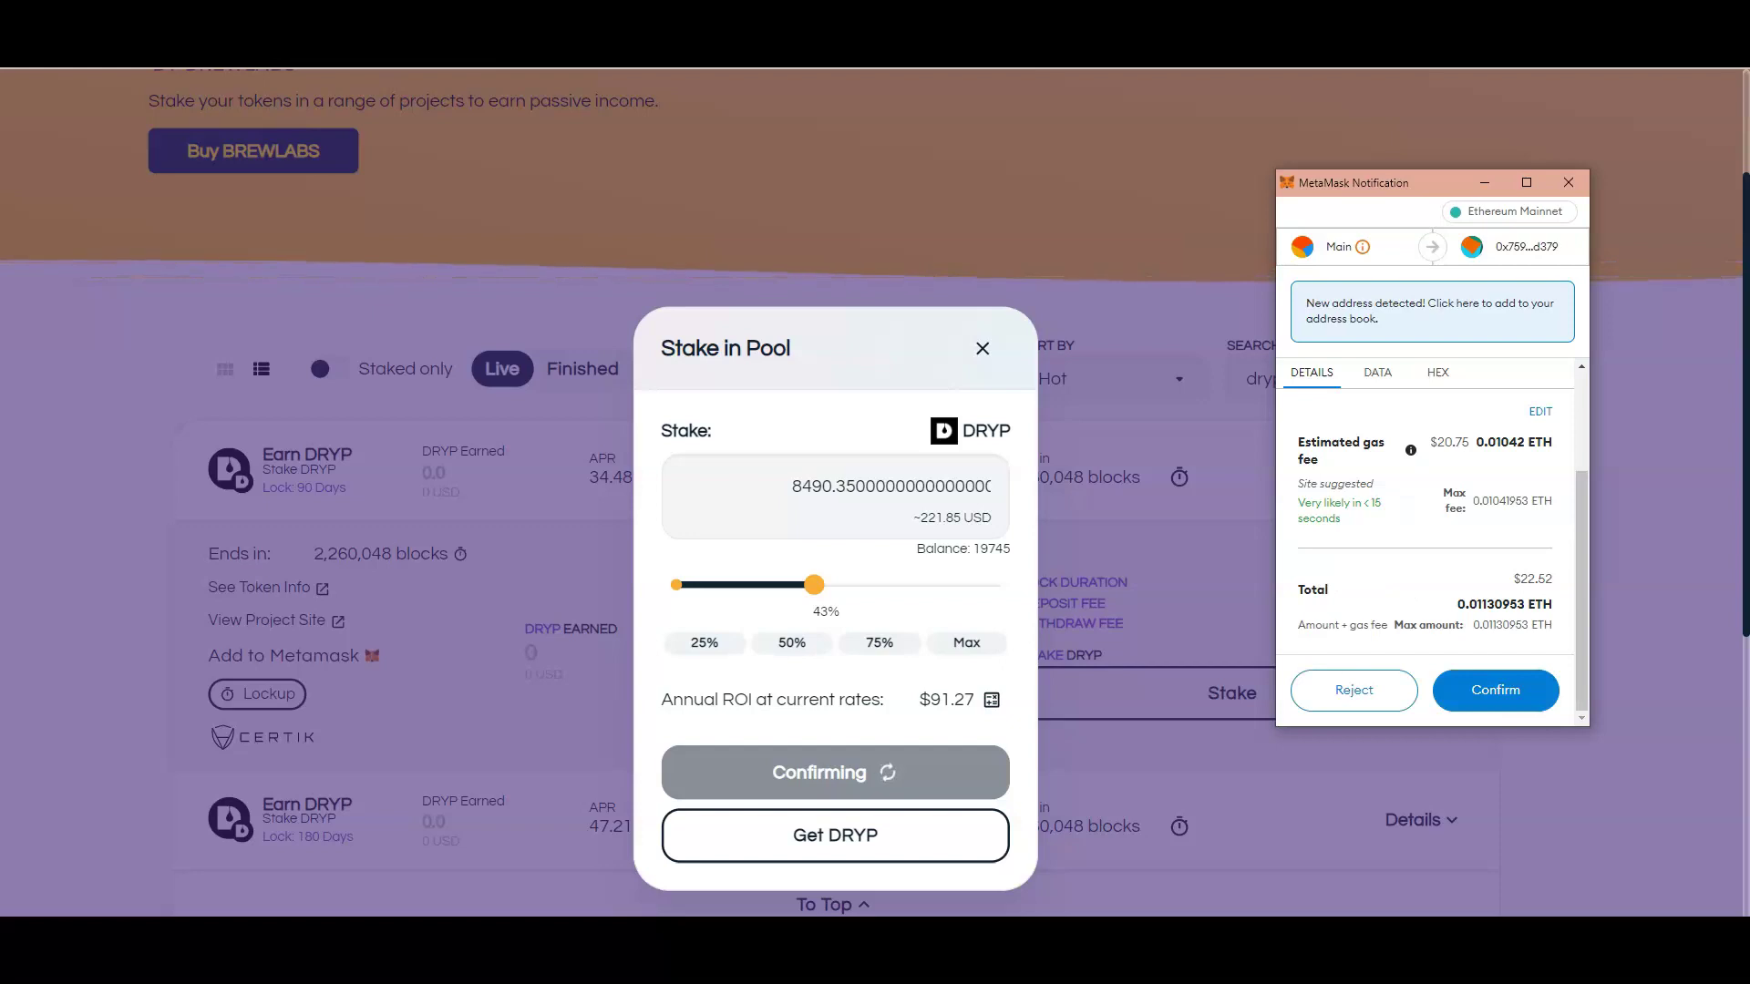
pyautogui.doubleClick(814, 485)
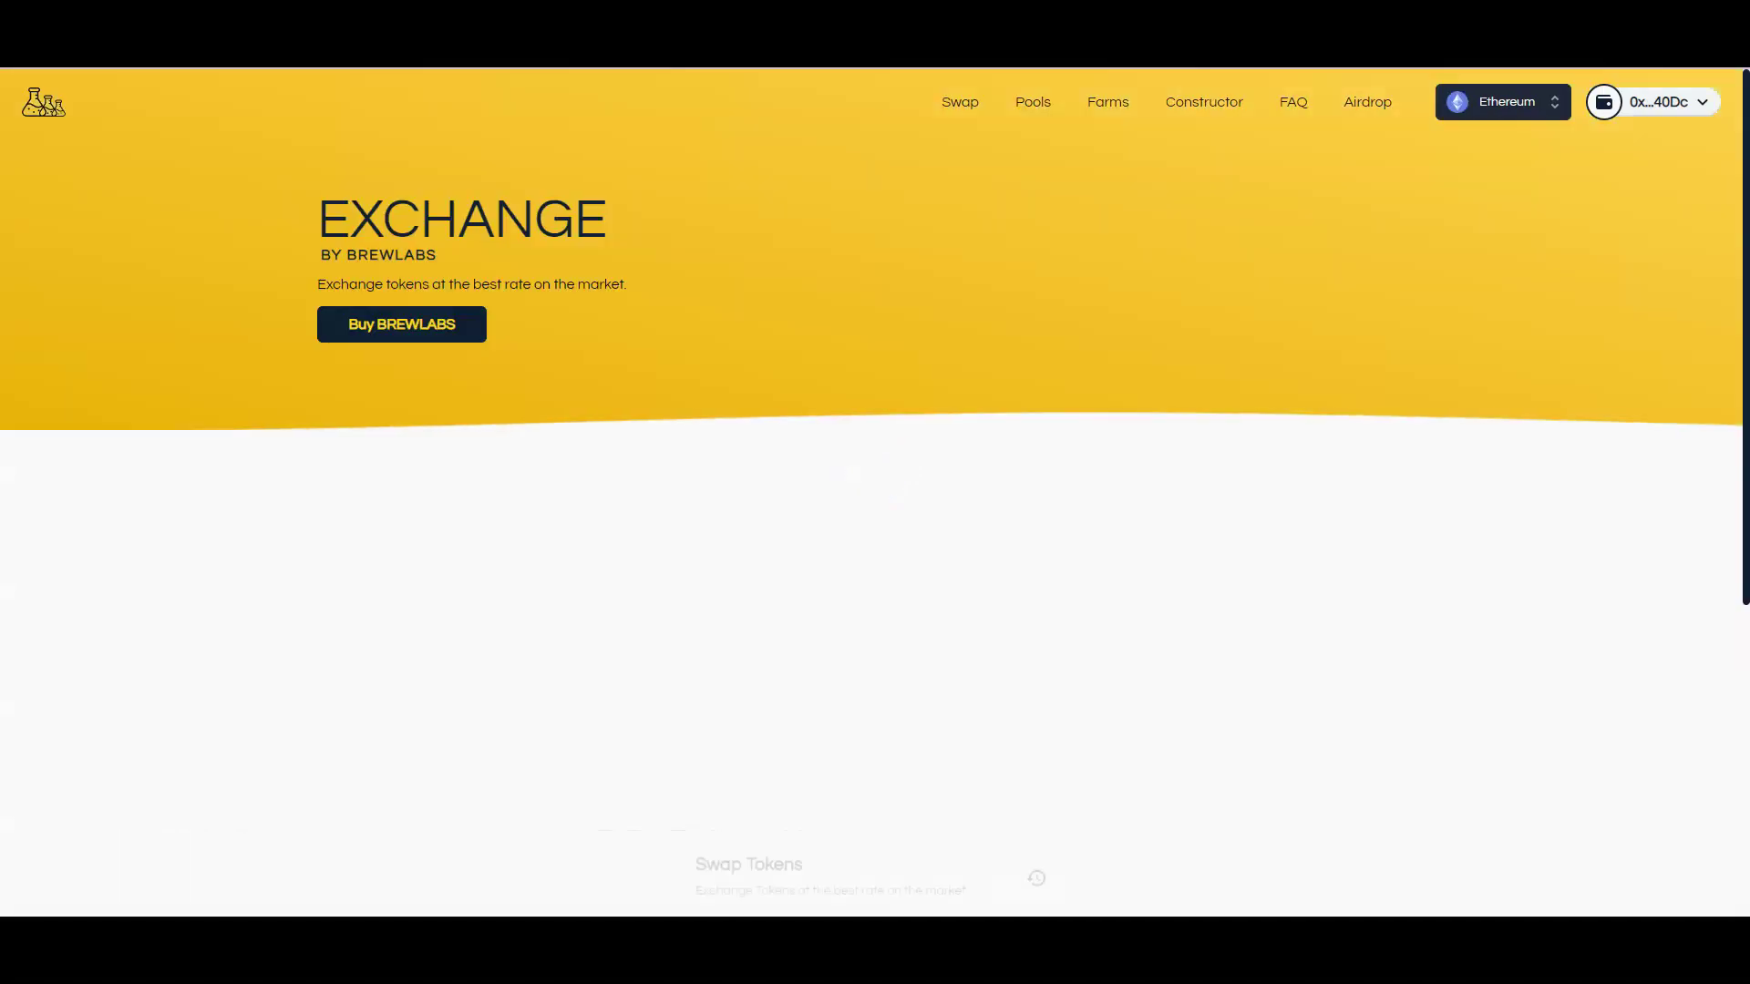
pyautogui.scroll(-2, 875, 492)
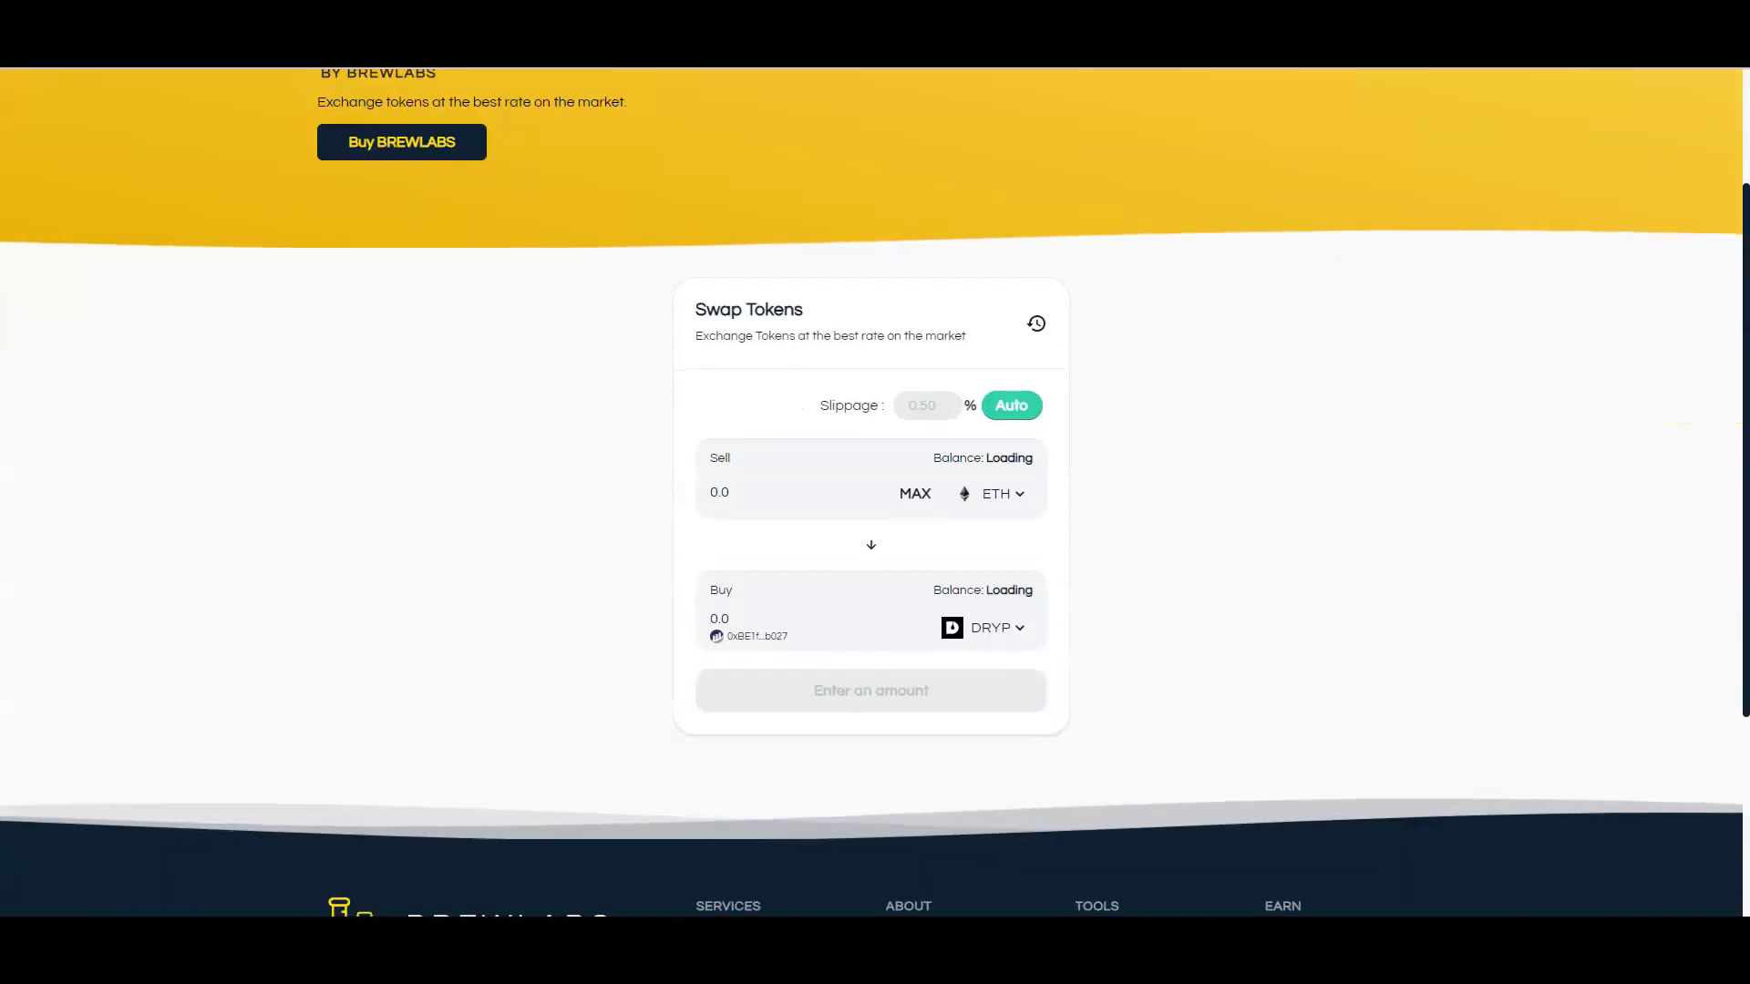
pyautogui.scroll(2, 876, 492)
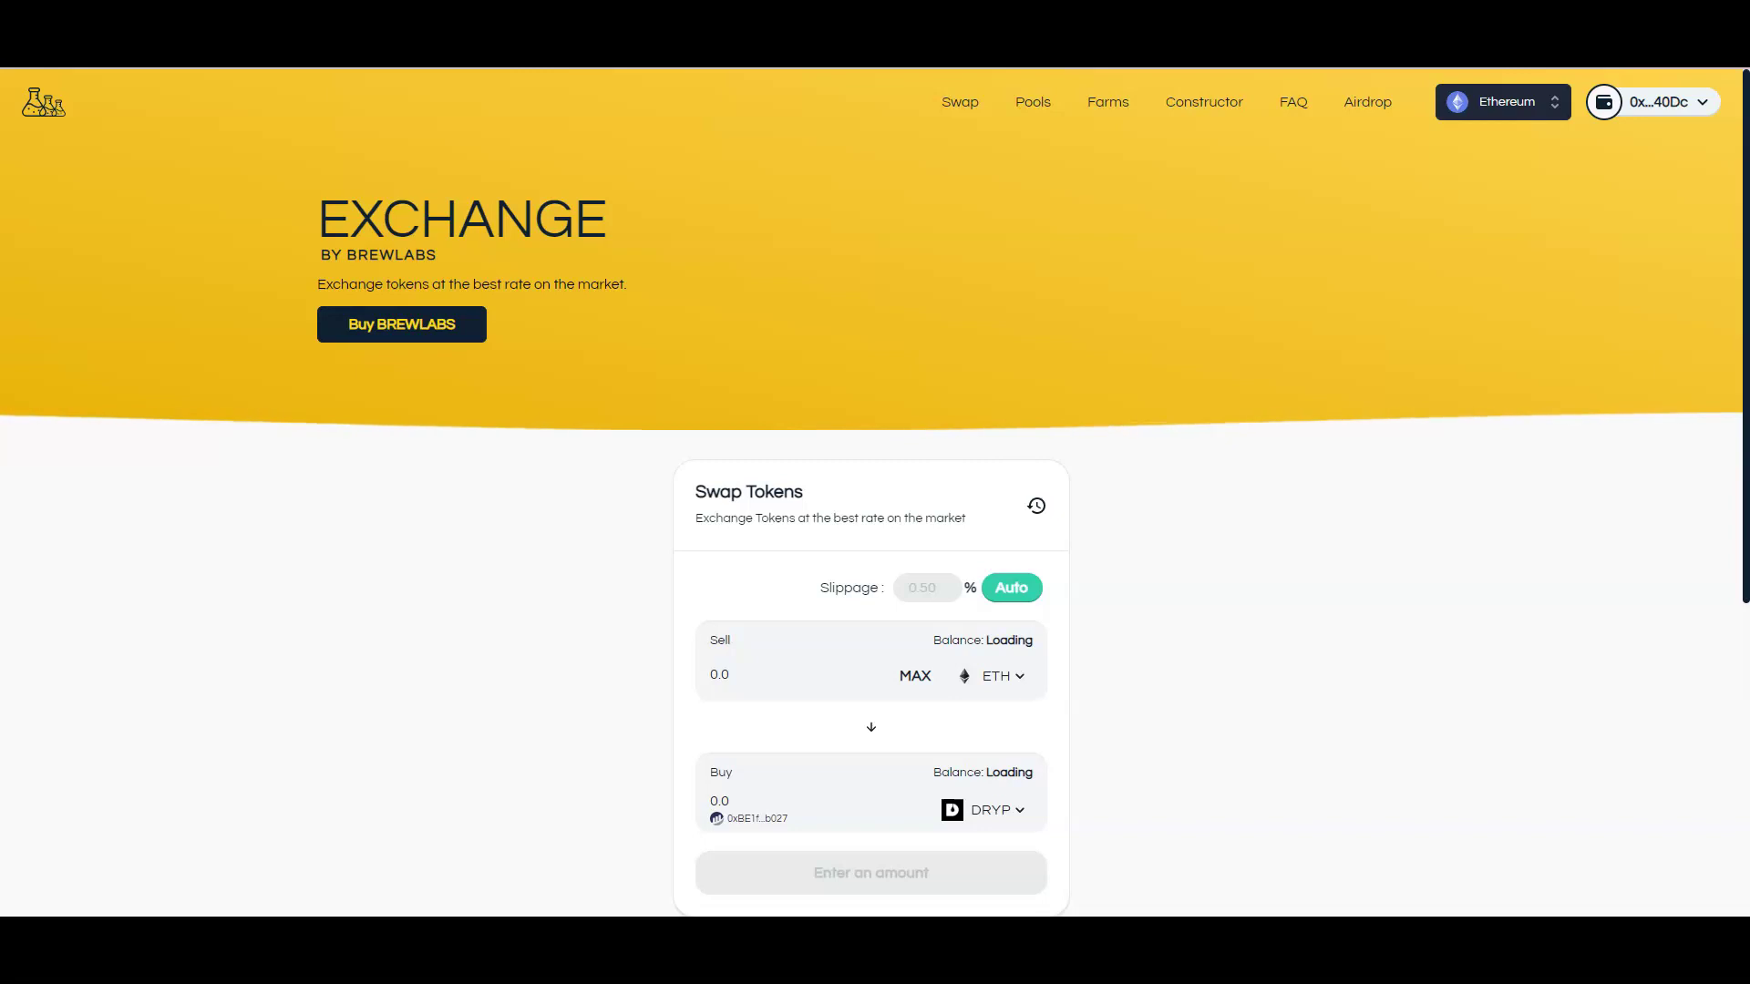
pyautogui.scroll(-1, 876, 492)
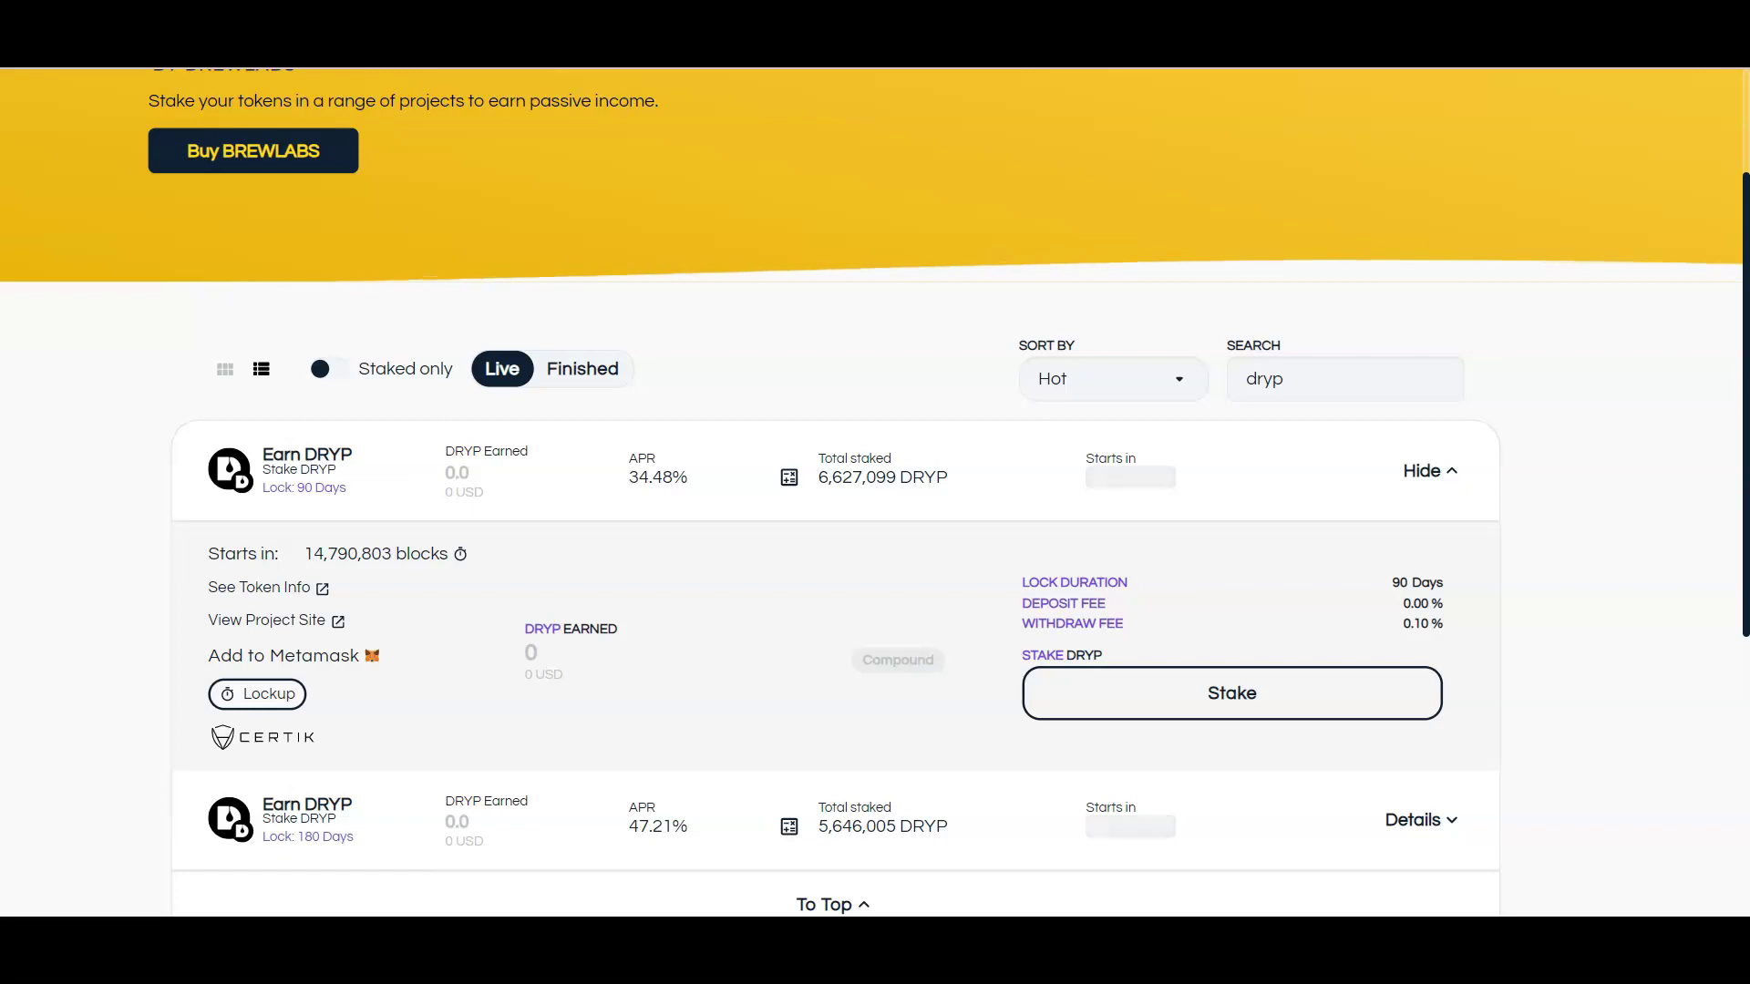
pyautogui.scroll(-1, 875, 492)
pyautogui.scroll(-1, 875, 492)
pyautogui.doubleClick(1264, 198)
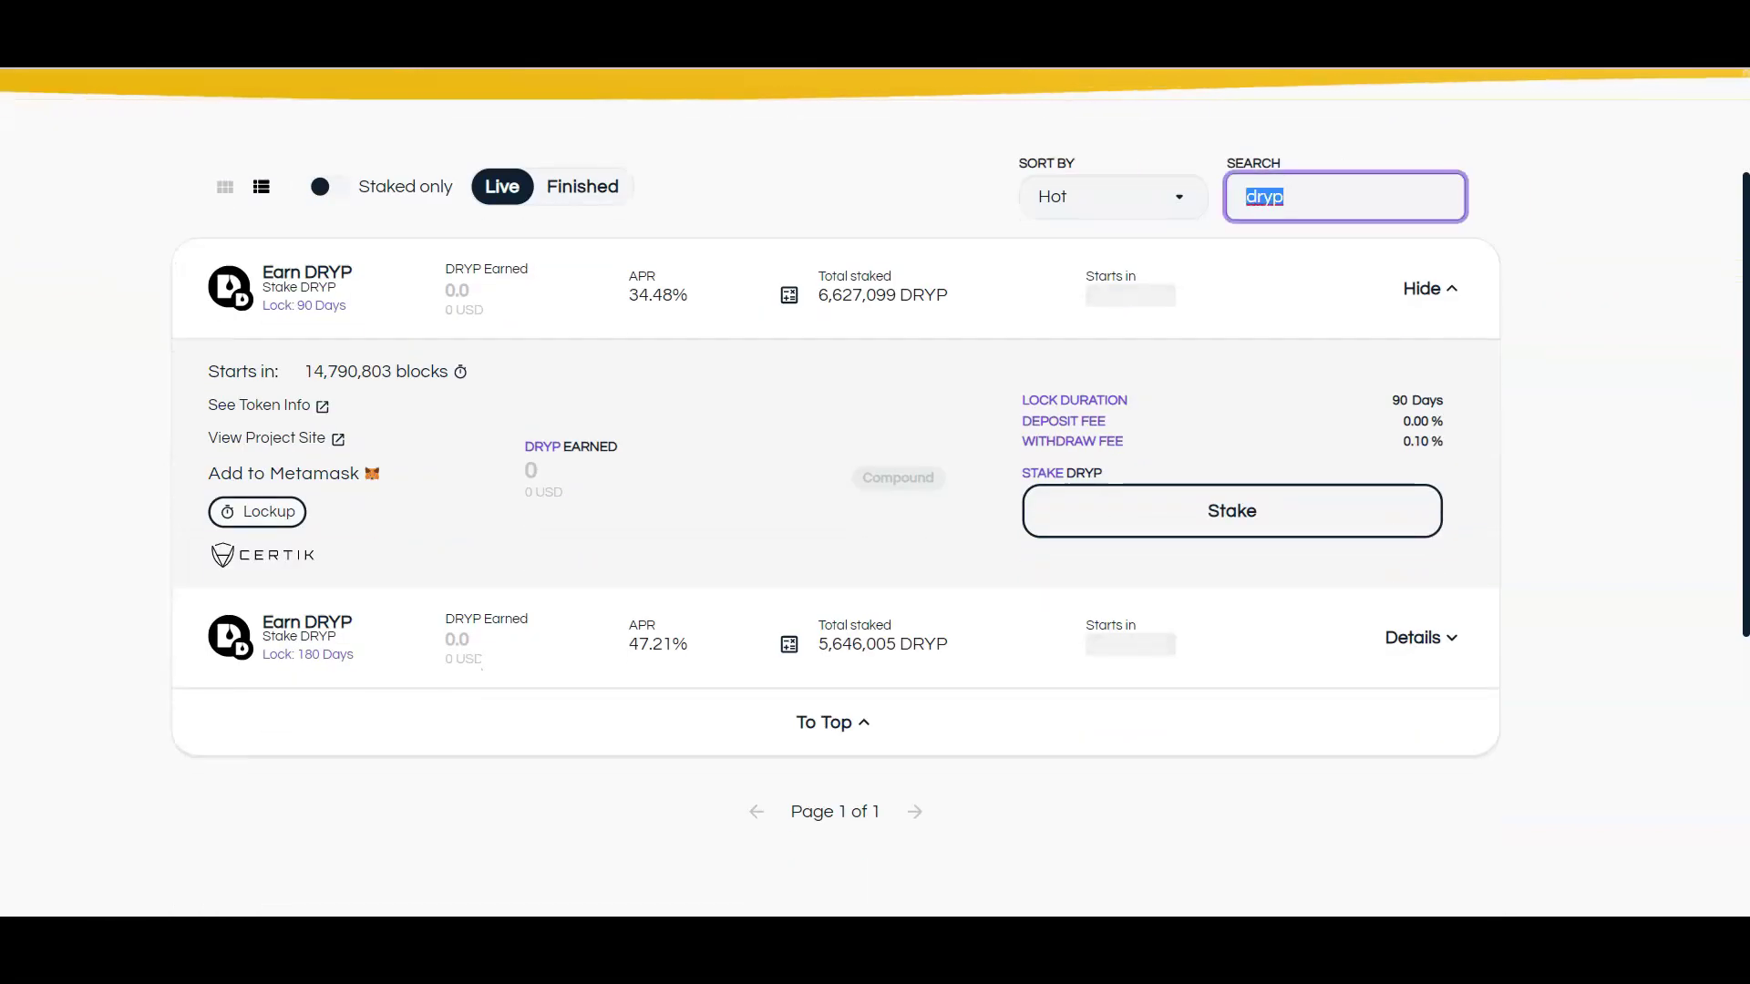
pyautogui.scroll(1, 874, 492)
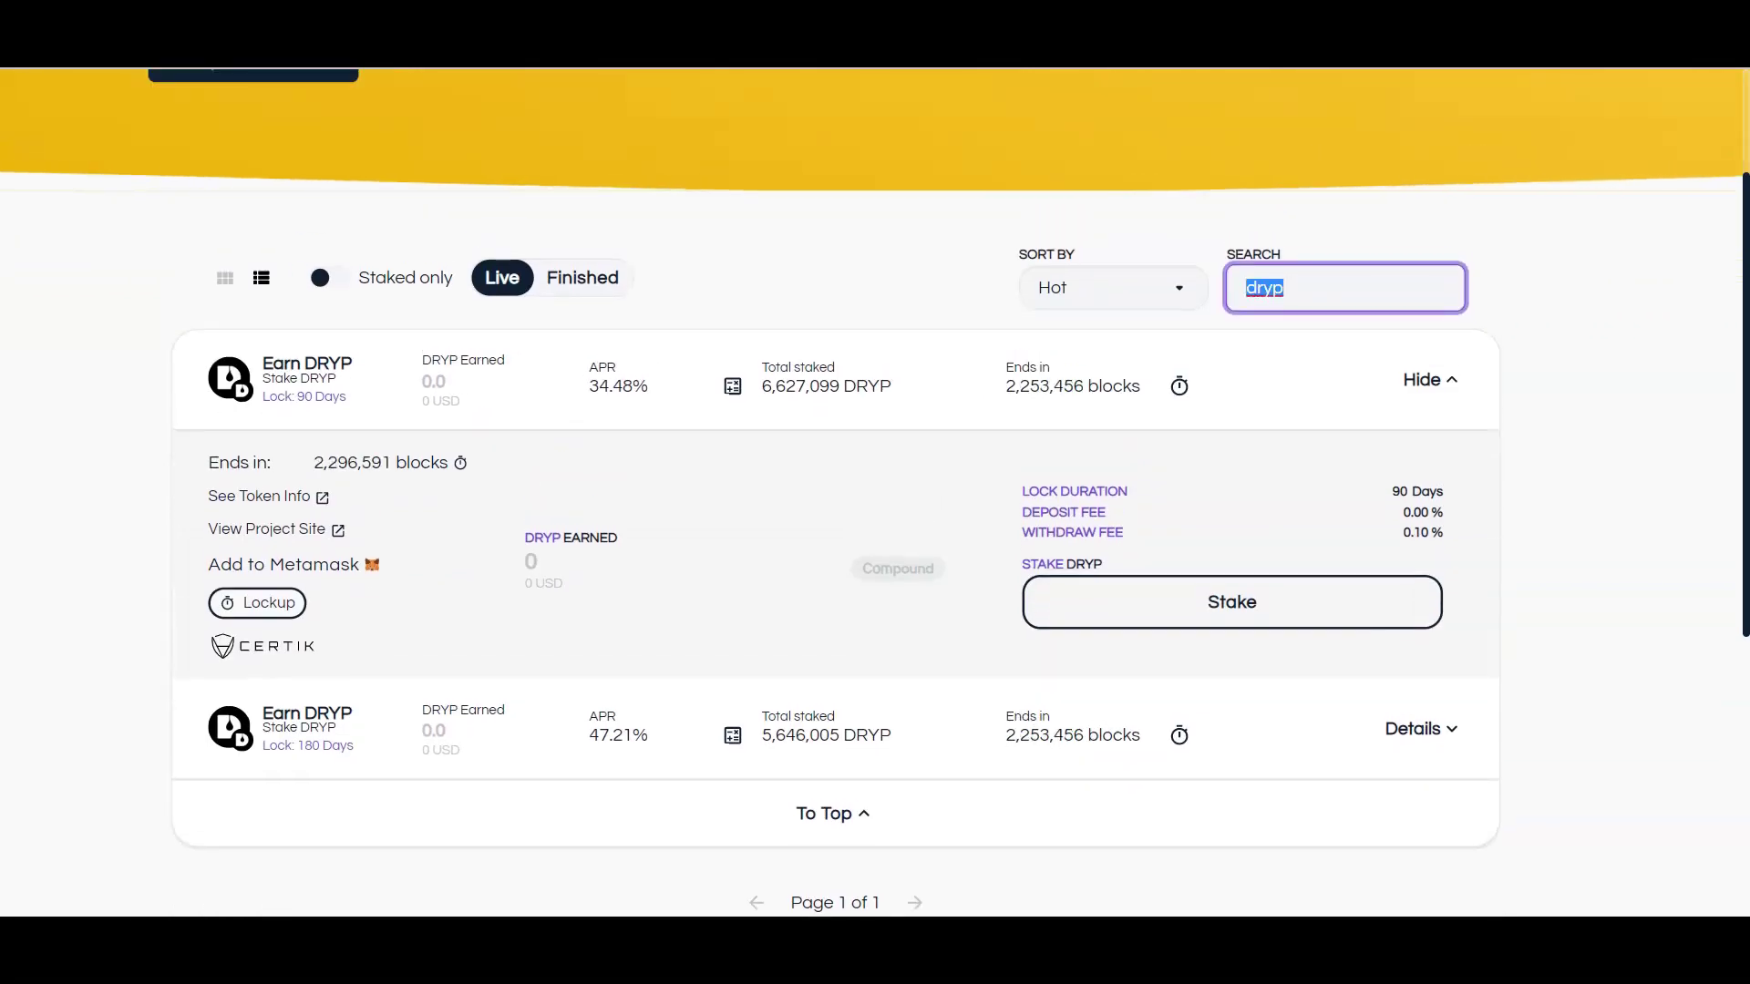
pyautogui.scroll(1, 875, 492)
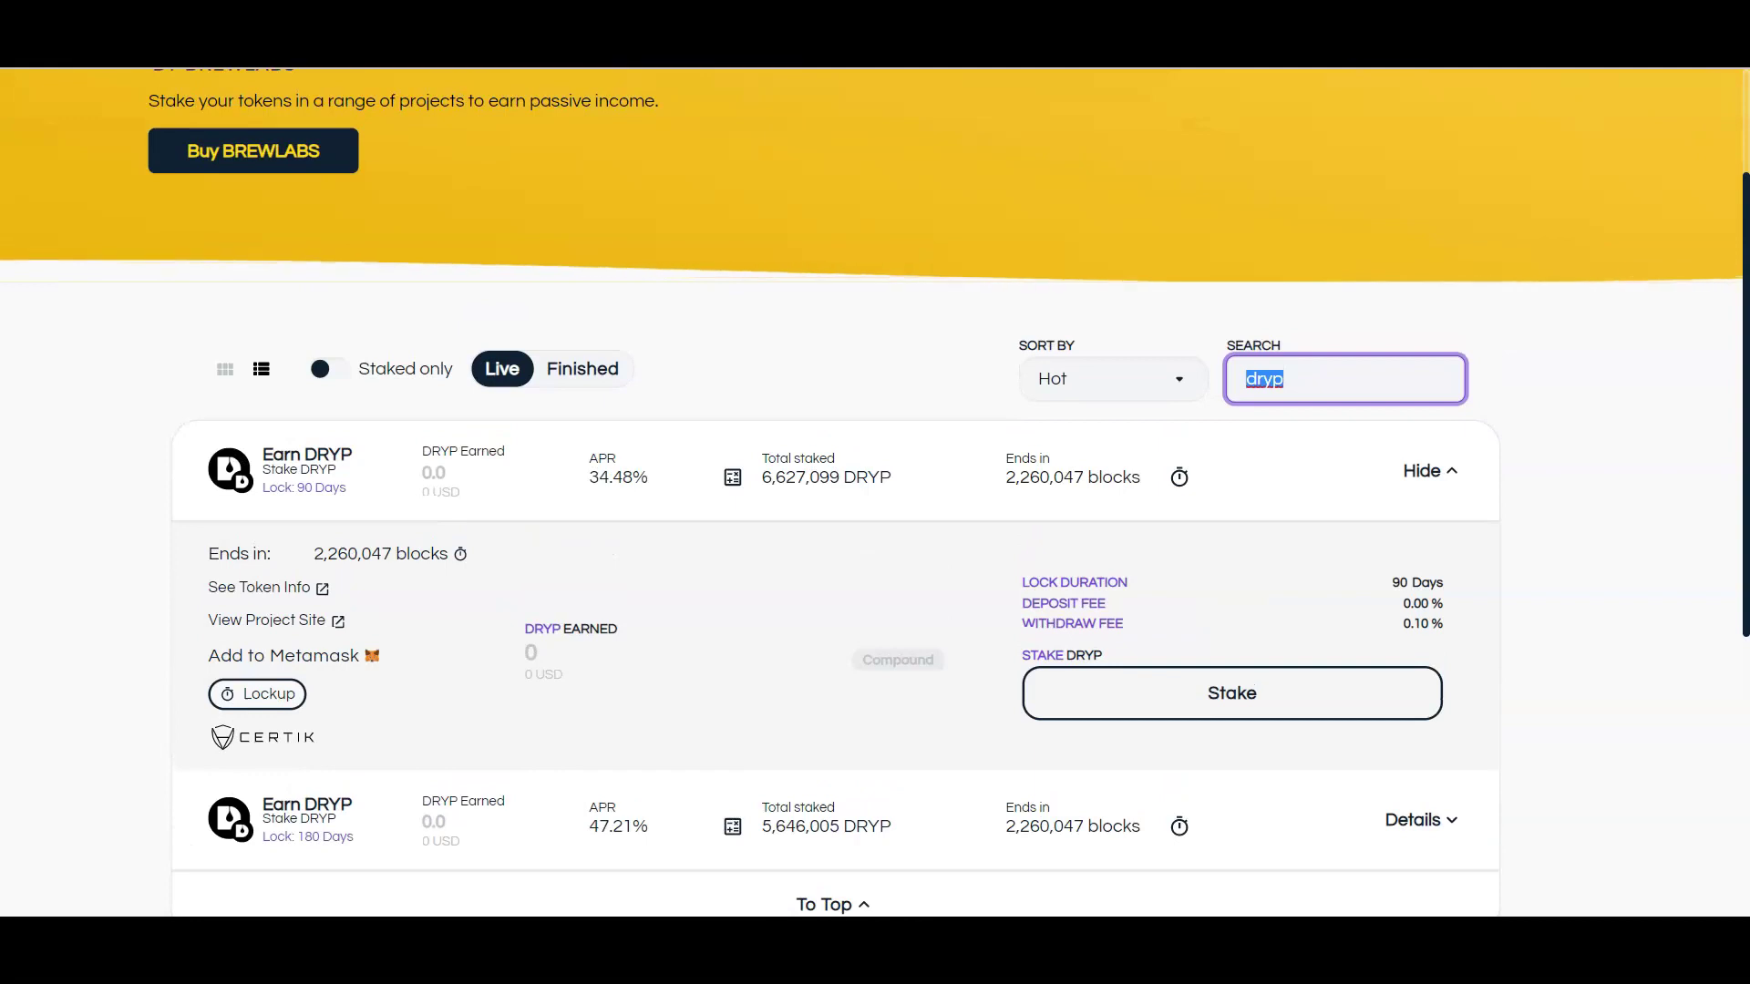
pyautogui.scroll(1, 875, 492)
pyautogui.scroll(-1, 875, 492)
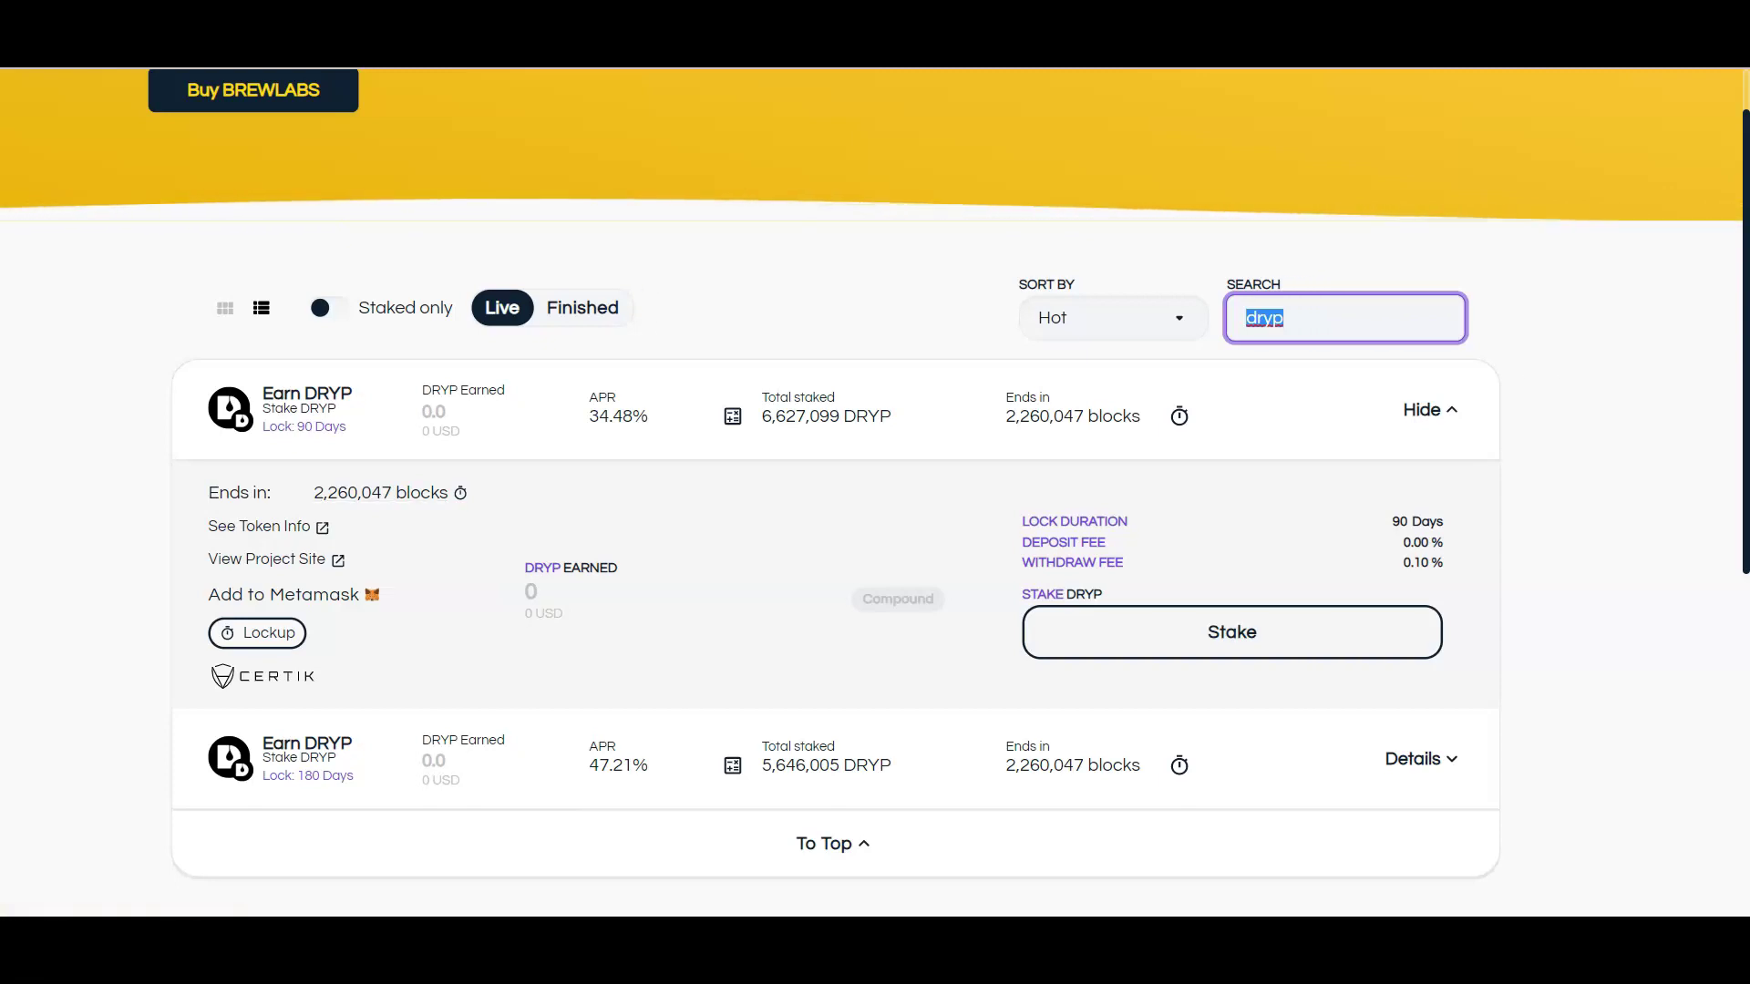
pyautogui.scroll(2, 876, 547)
pyautogui.scroll(-2, 875, 547)
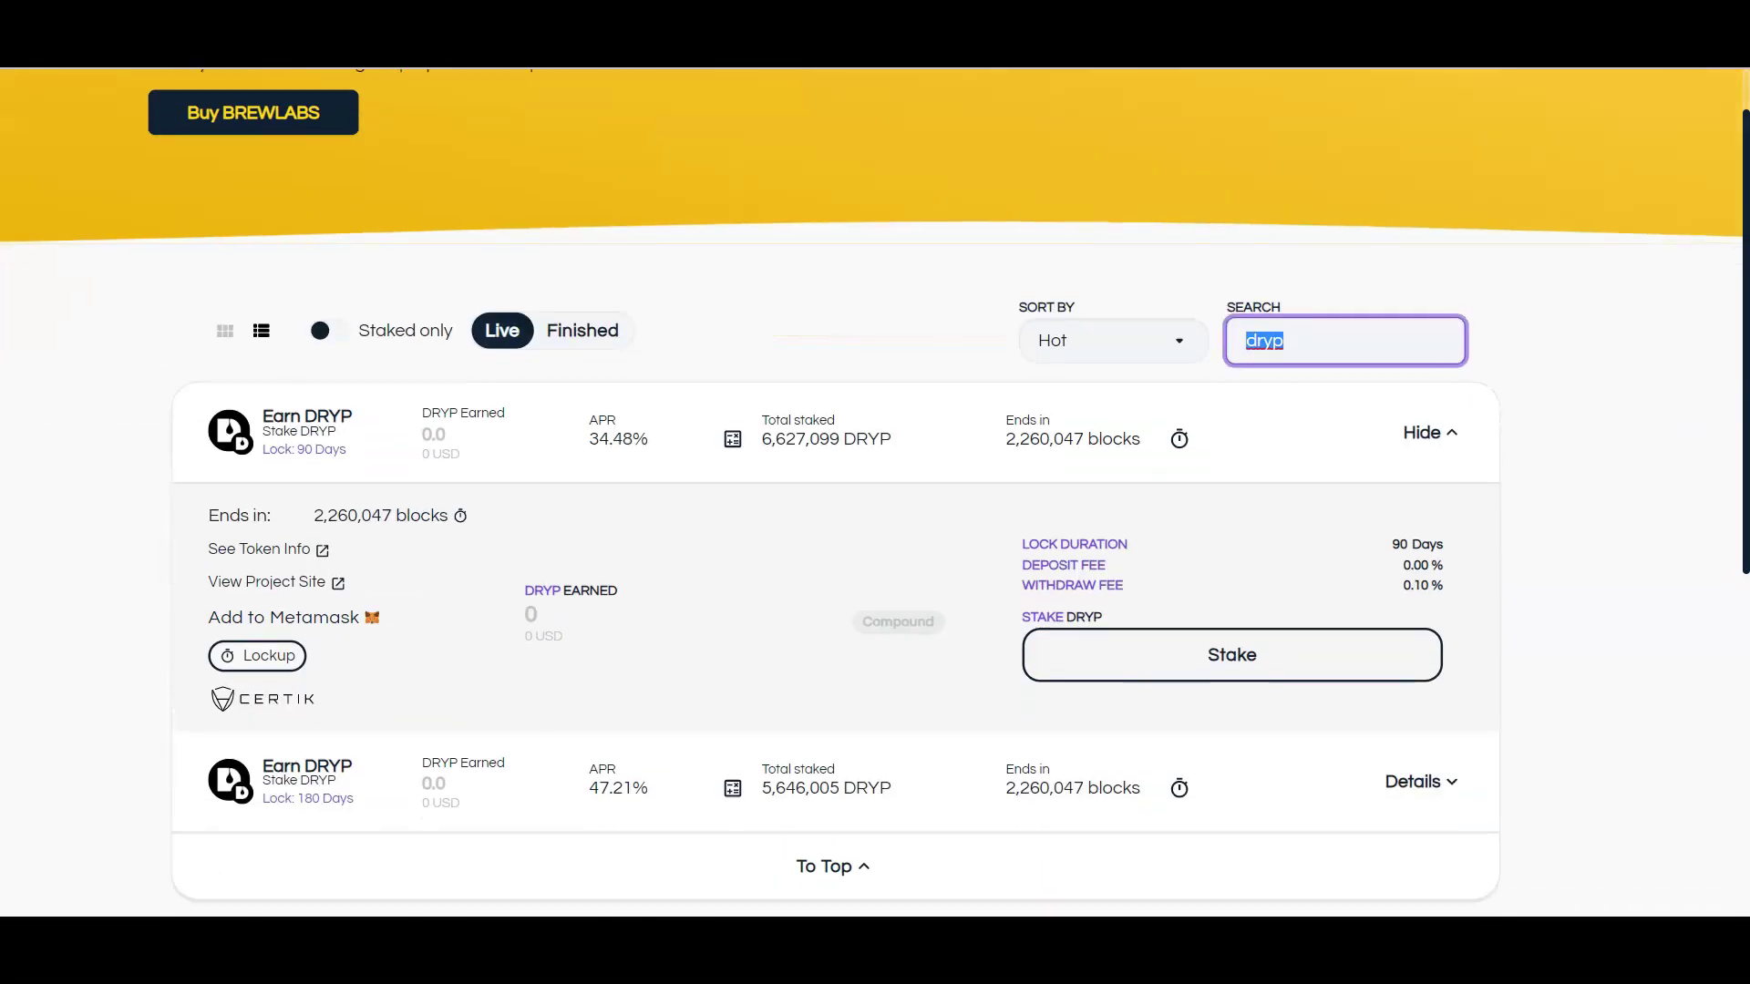